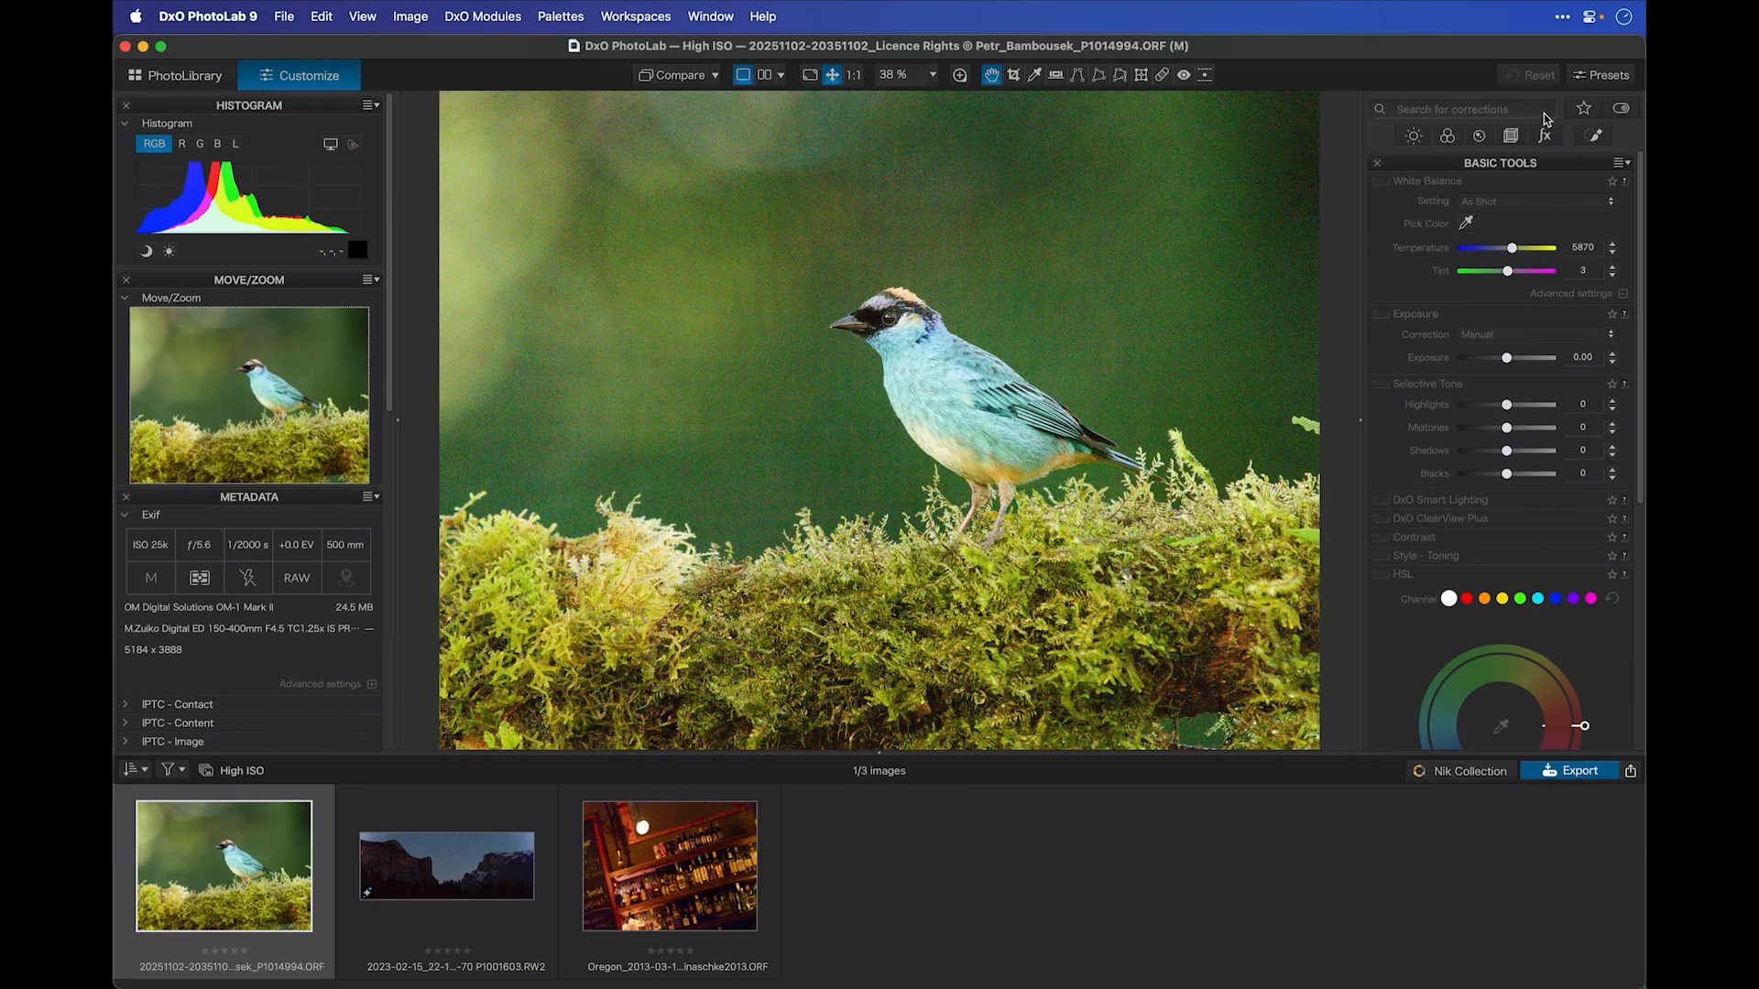
Apply the "1 - DxO Style - Natural" preset to the bird photo and inspect the bird's head at 100% with the Loupe.
{"action": "left_click", "coordinate": [1598, 75]}
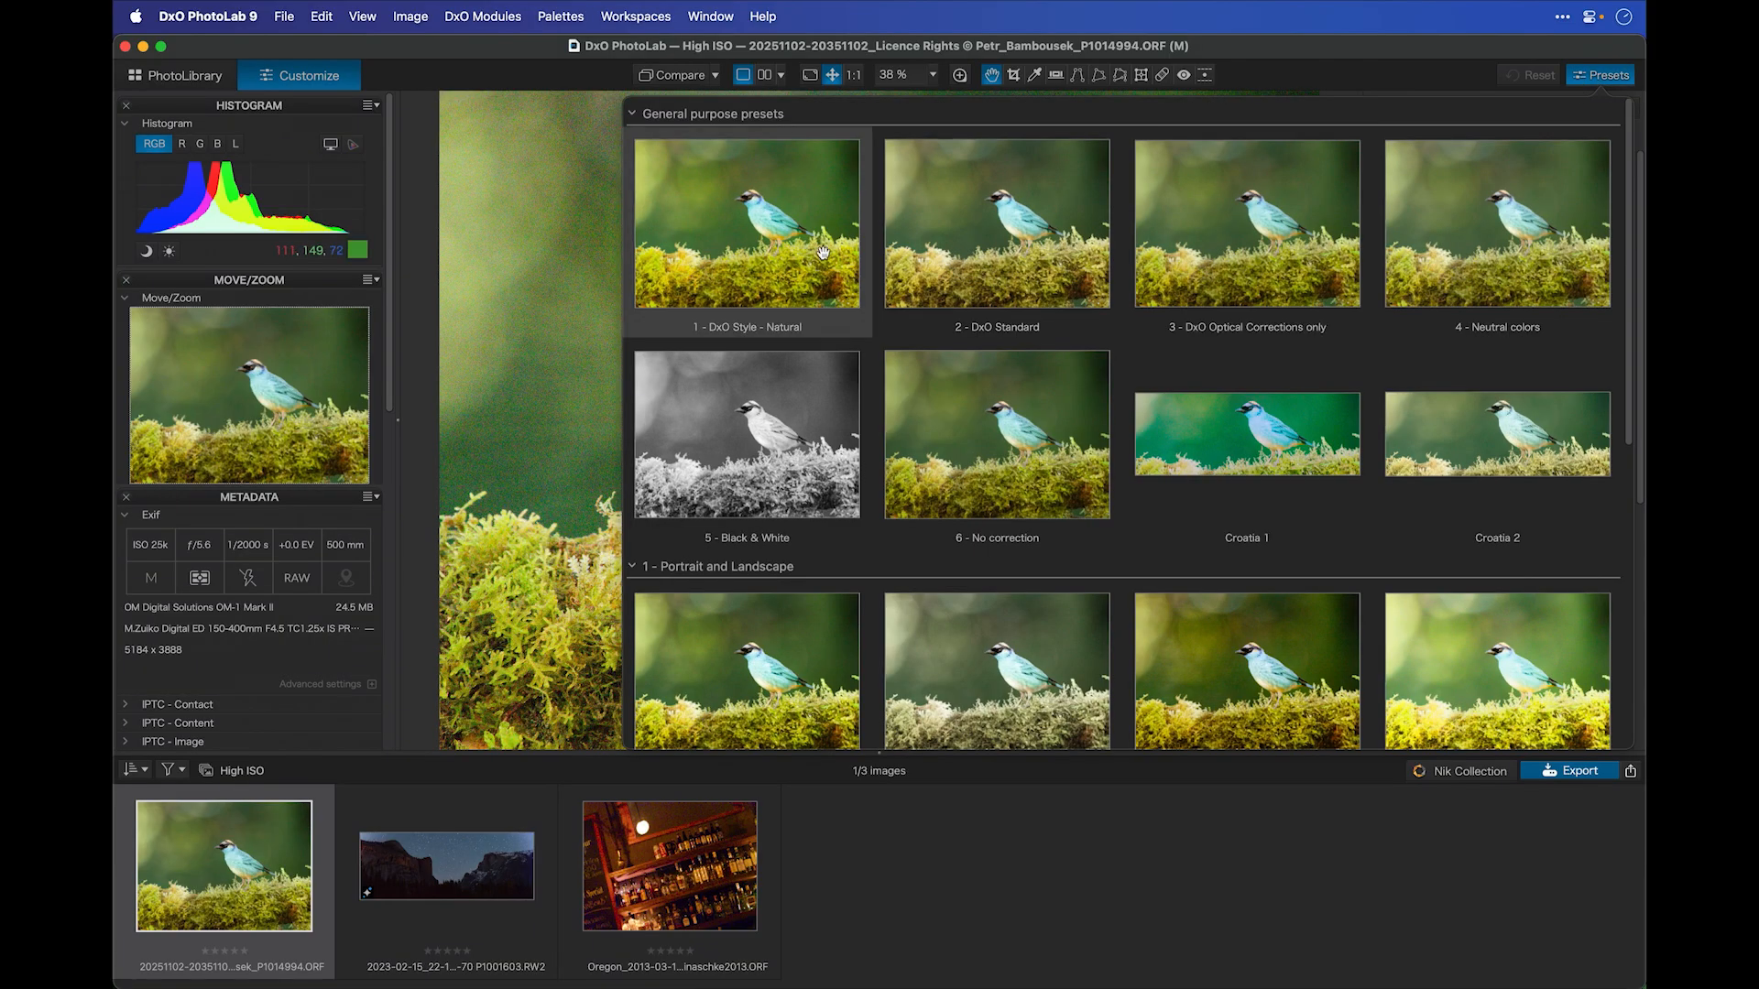
{"action": "left_click", "coordinate": [787, 241]}
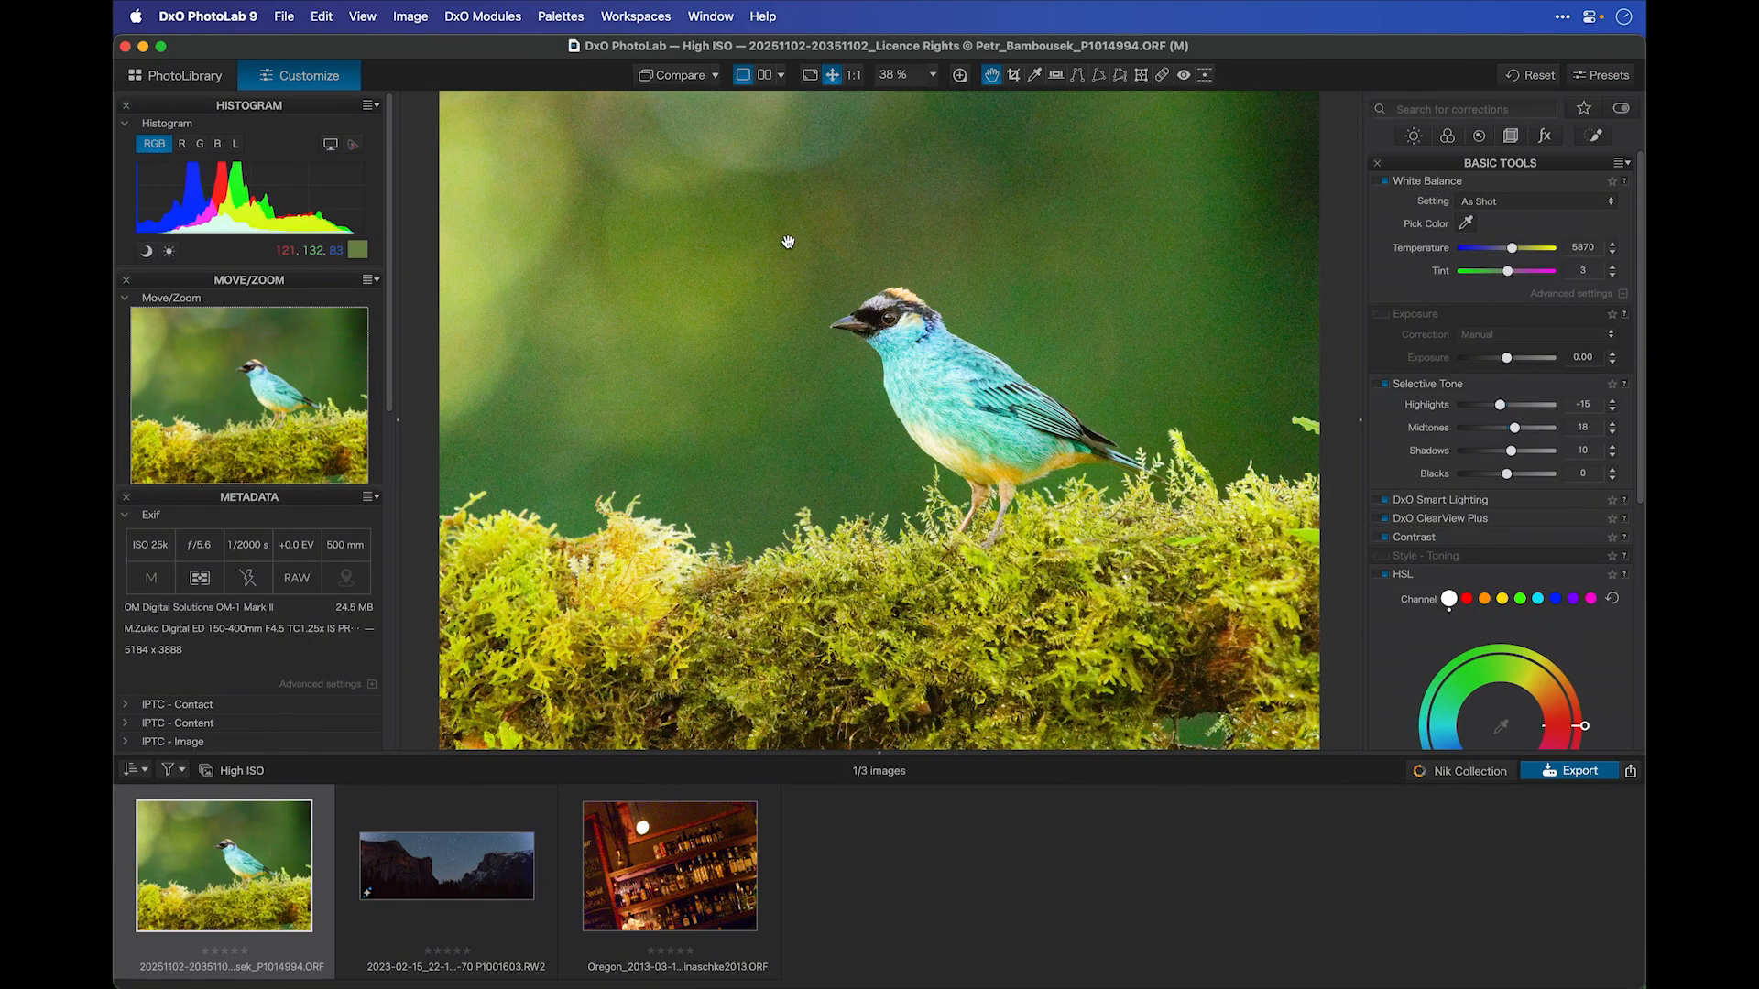
{"action": "left_click", "coordinate": [960, 75]}
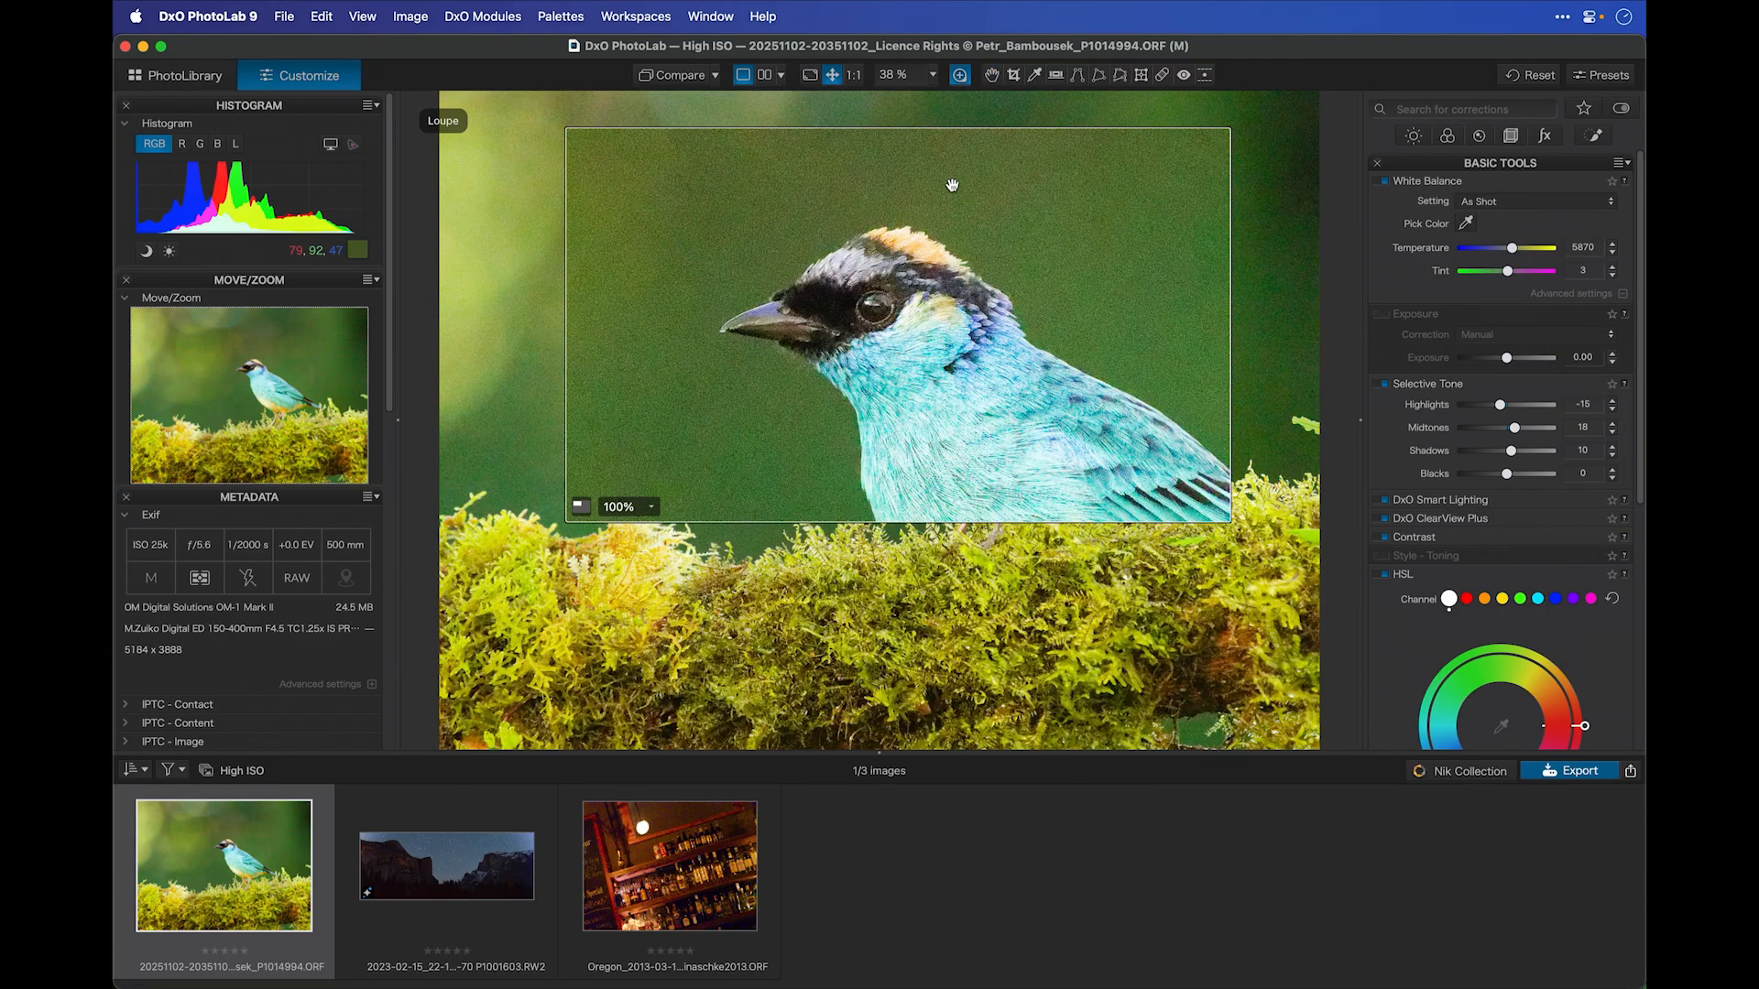
{"action": "left_click_drag", "start_coordinate": [949, 289], "coordinate": [967, 325]}
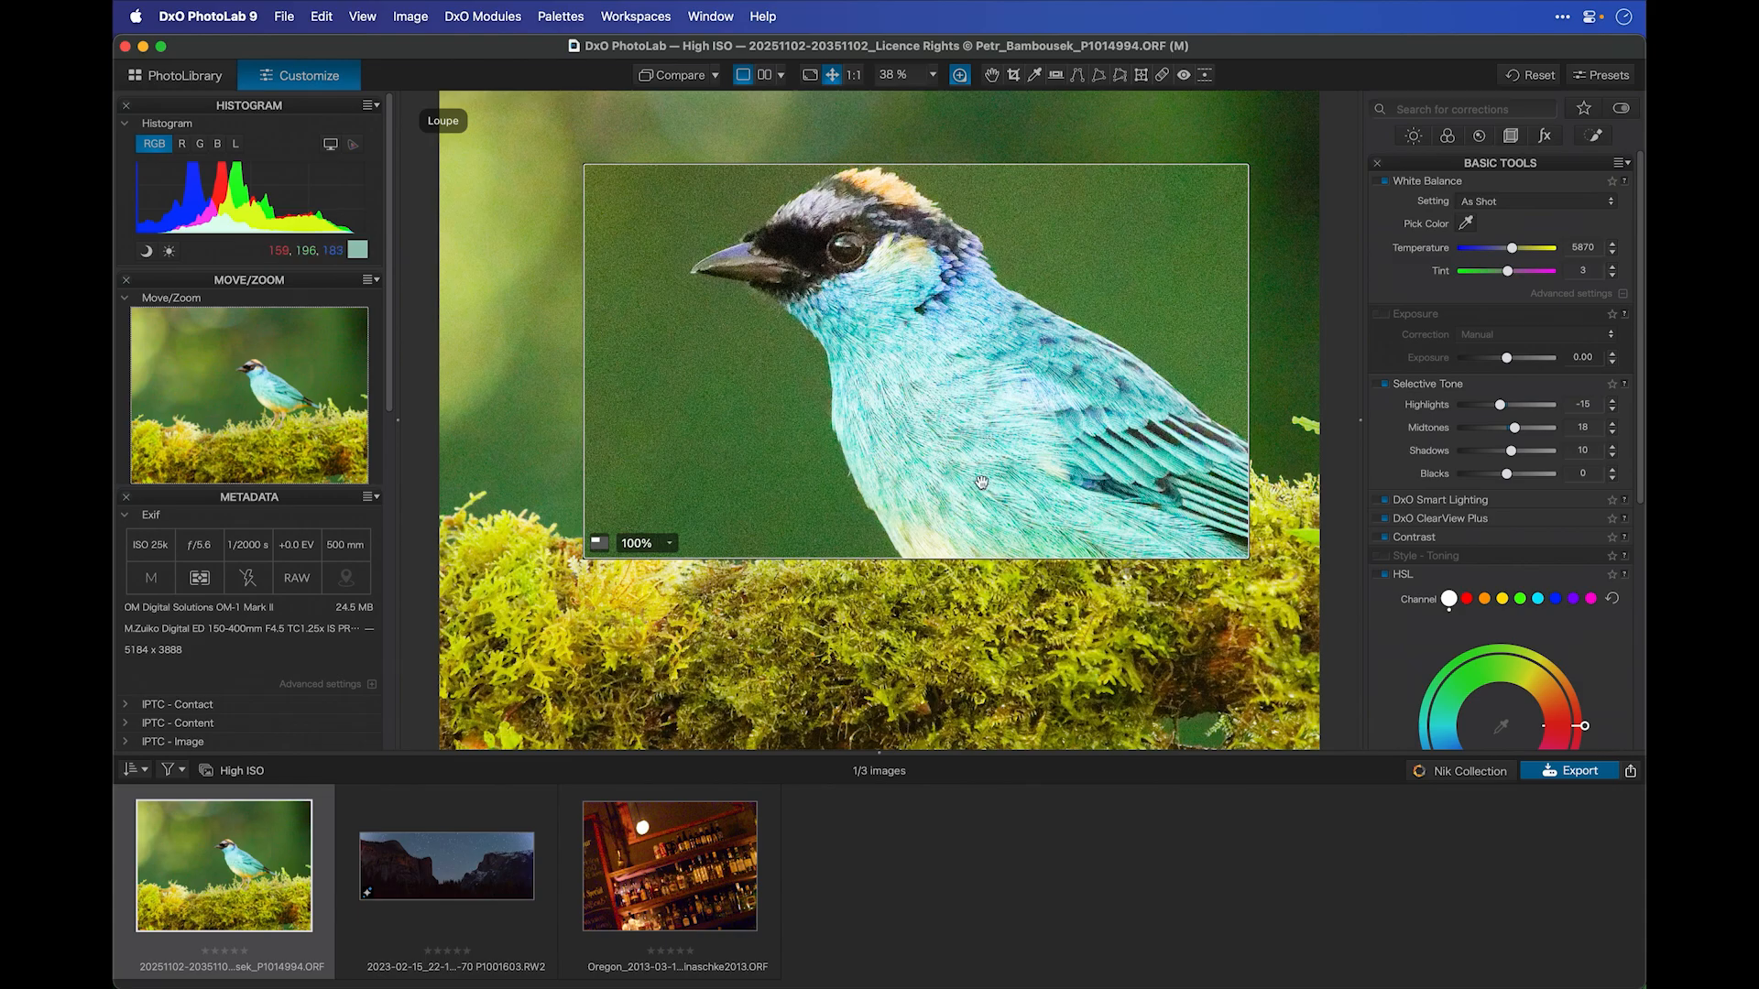
Denoise the bird photo with DeepPRIME XD/XD2s and close the Loupe.
{"action": "left_click", "coordinate": [1479, 136]}
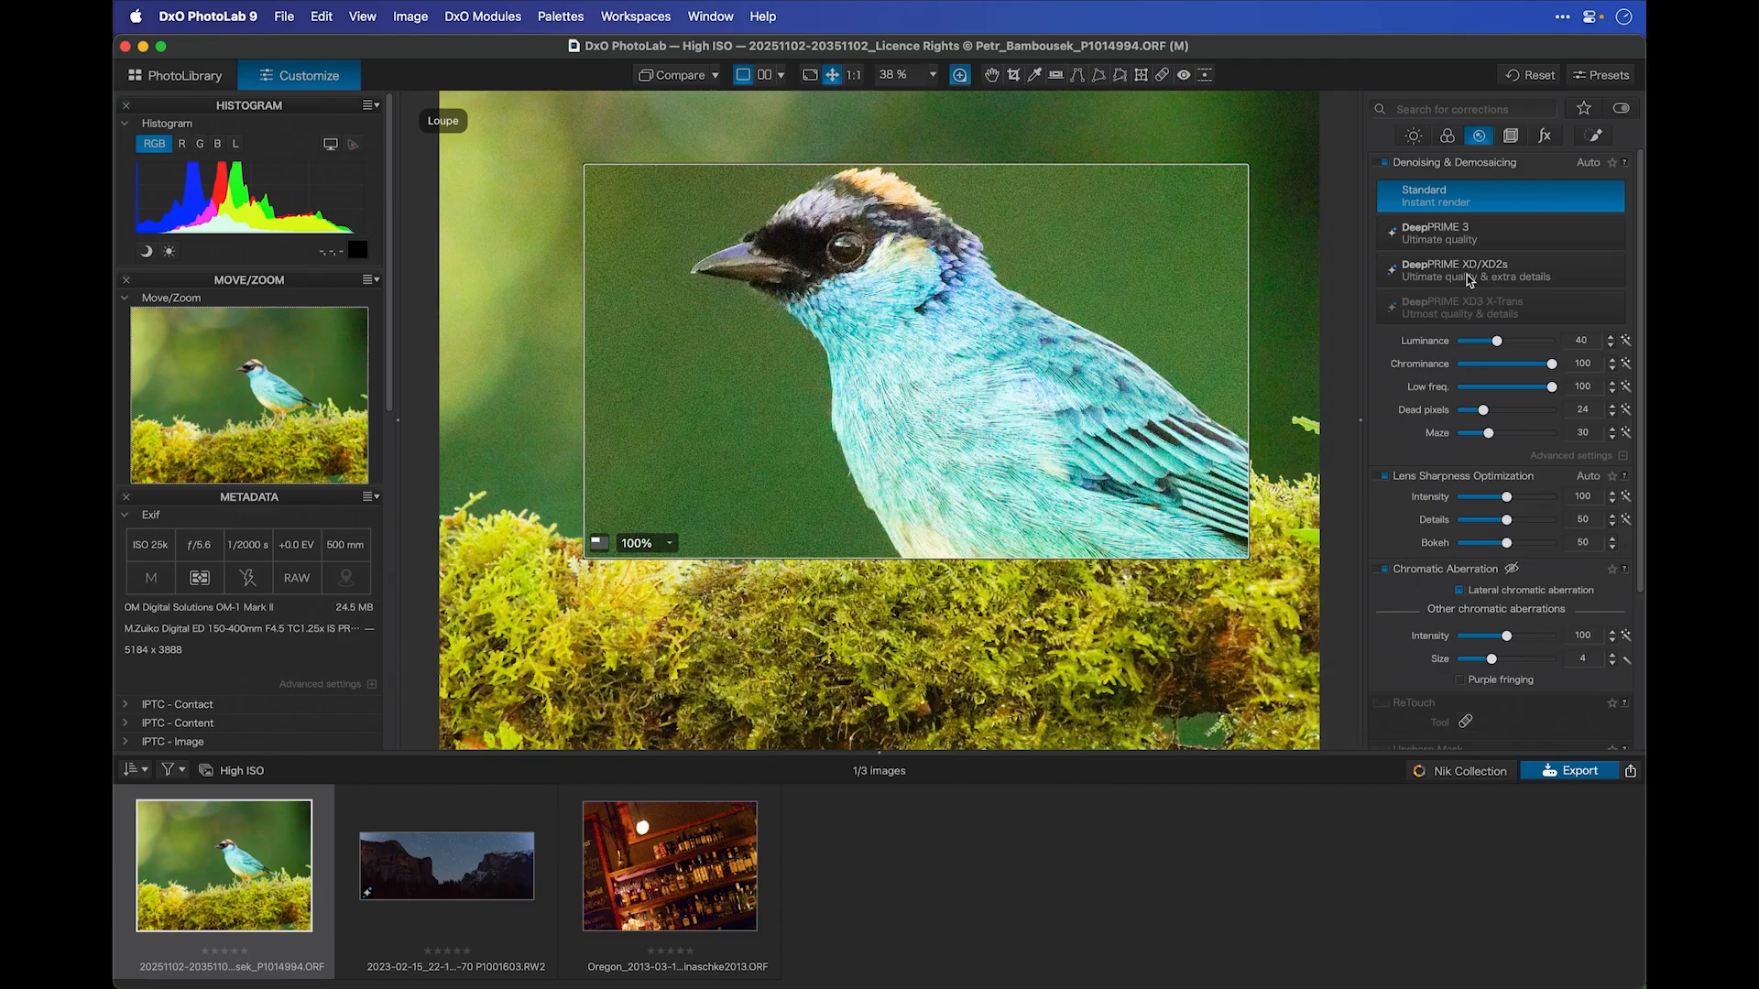
{"action": "left_click", "coordinate": [1564, 279]}
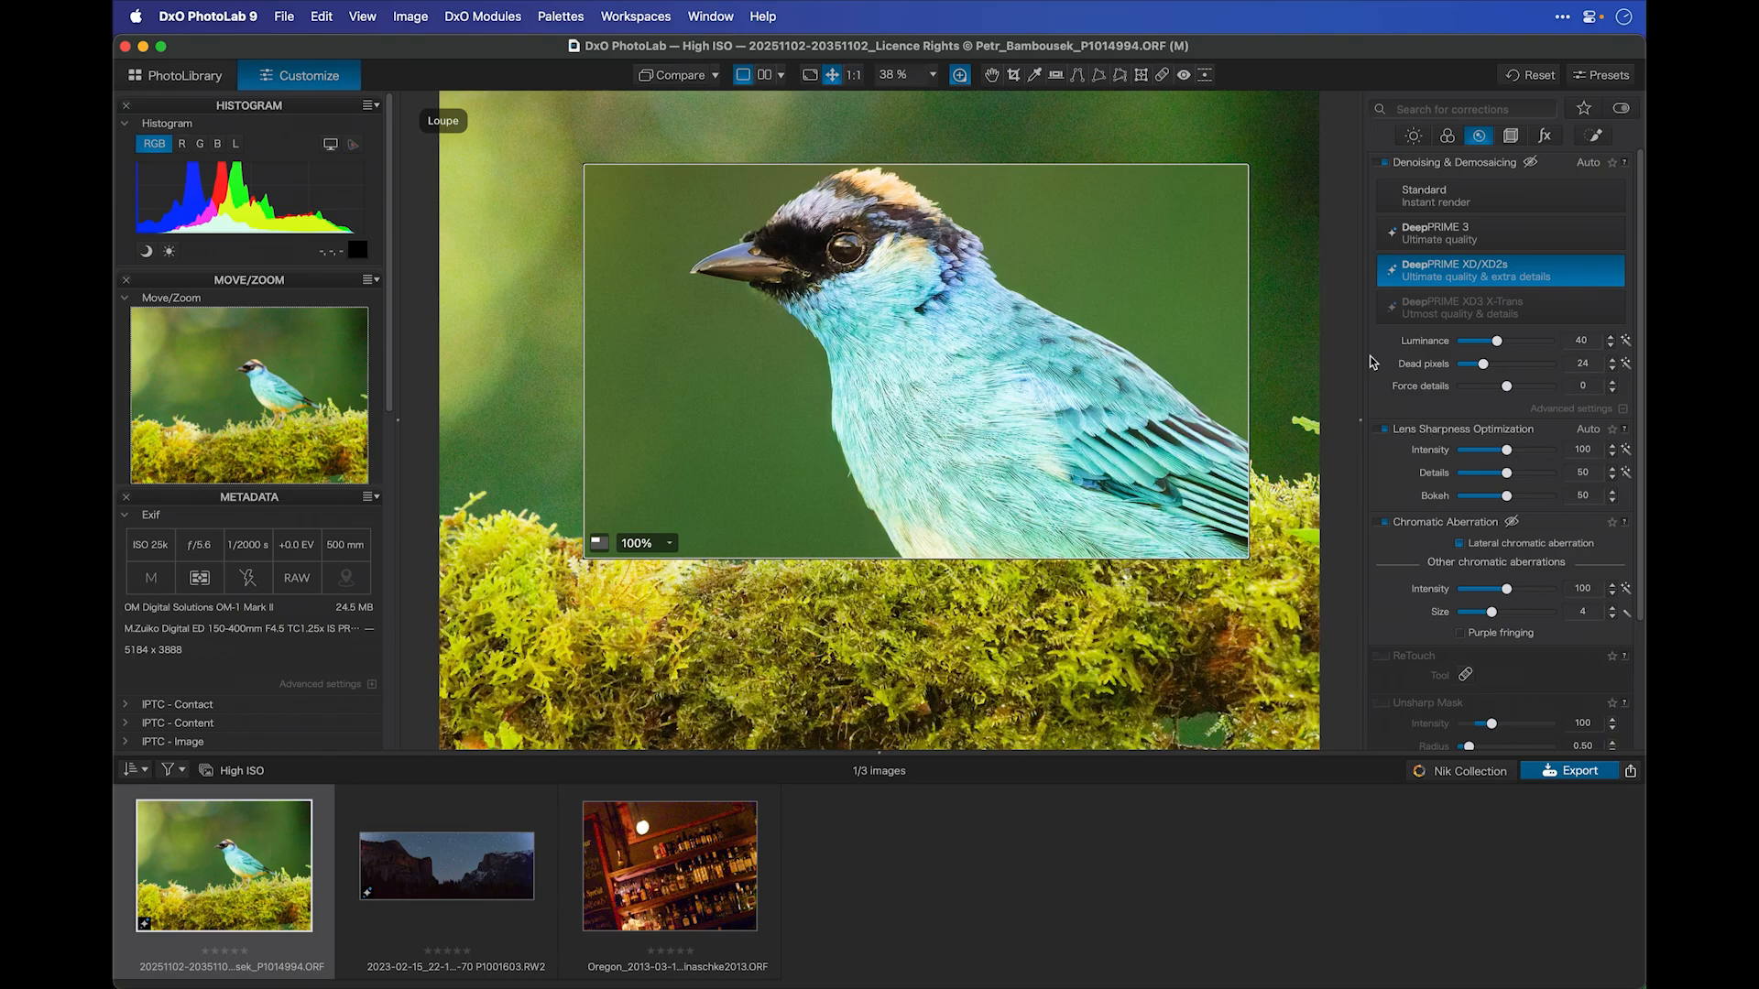
{"action": "left_click", "coordinate": [959, 76]}
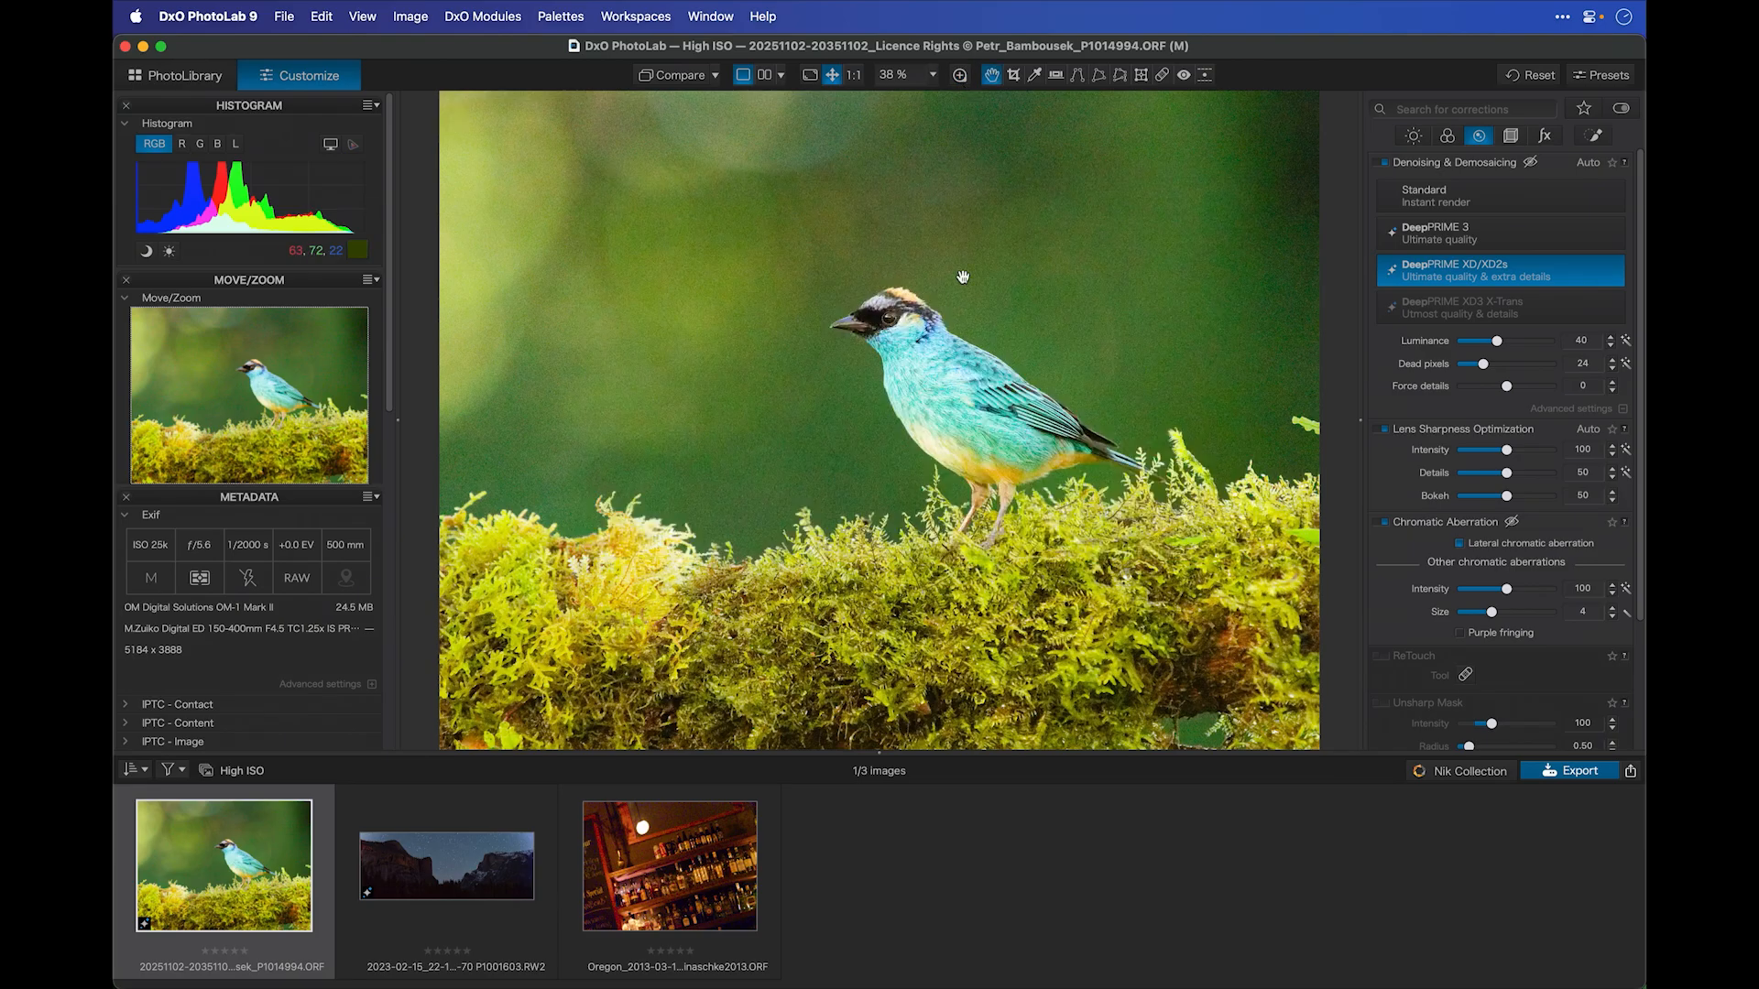
Compare the bar photo's bottles with the unedited image in the Loupe, and denoise the photo with DeepPRIME XD/XD2s.
{"action": "left_click", "coordinate": [696, 863]}
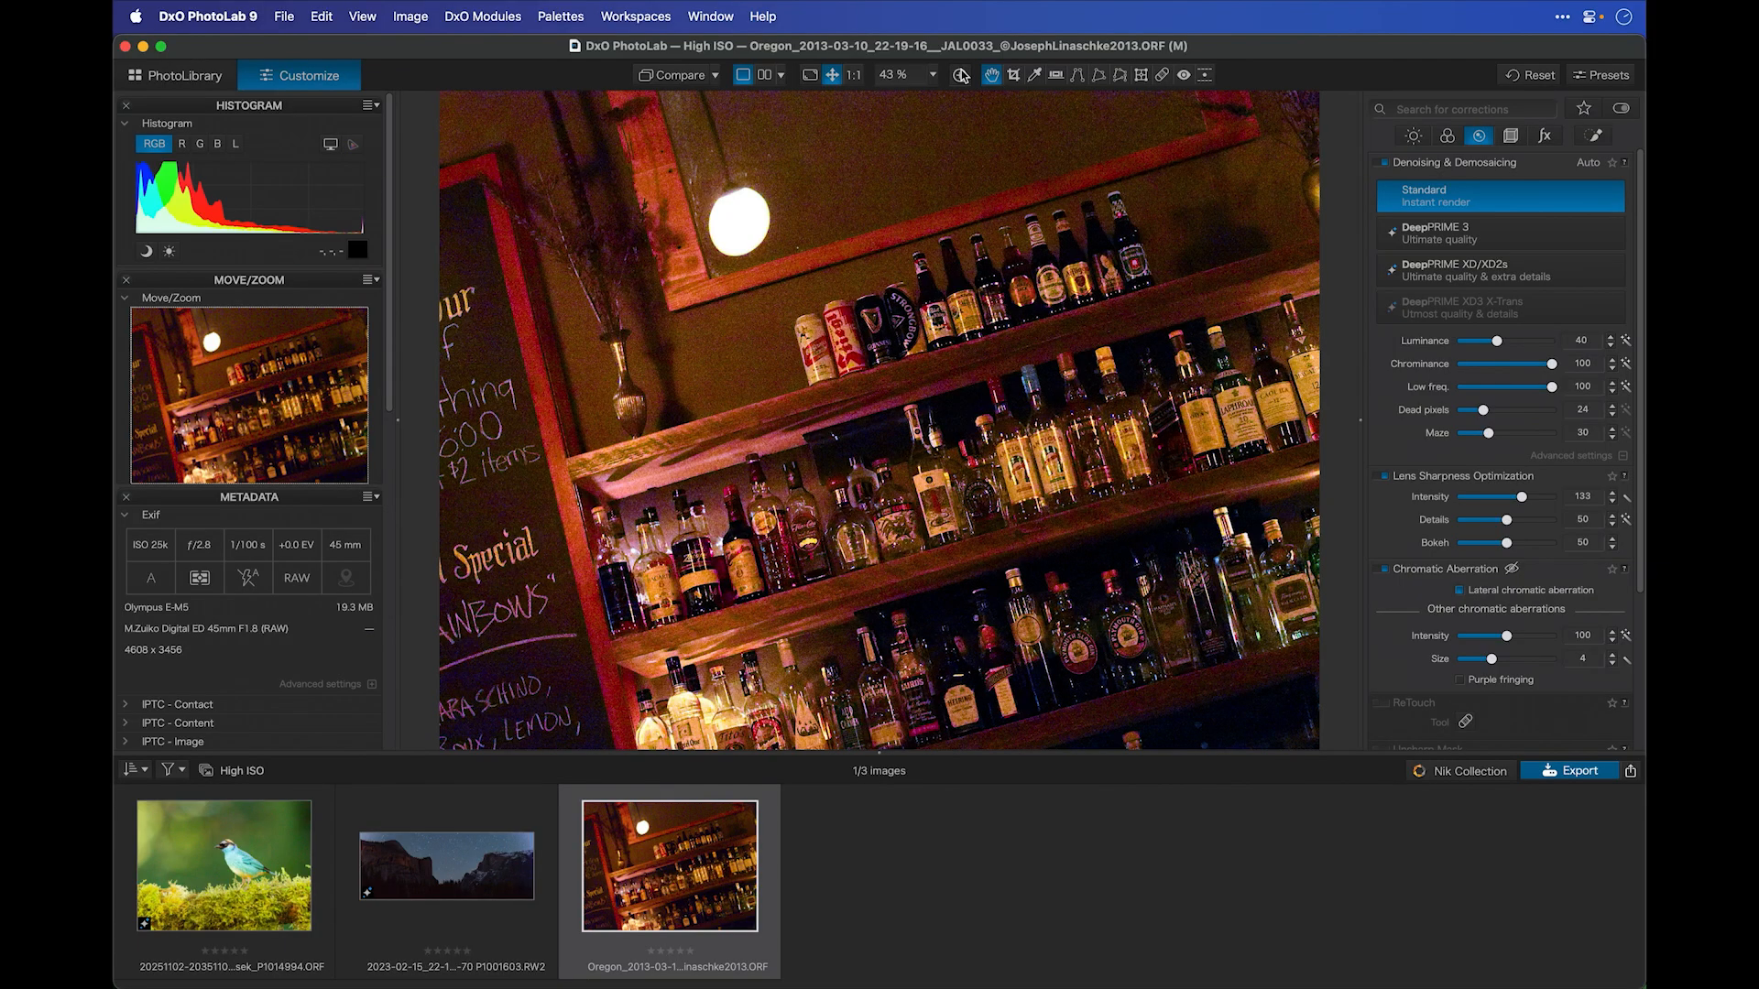
{"action": "left_click", "coordinate": [961, 75]}
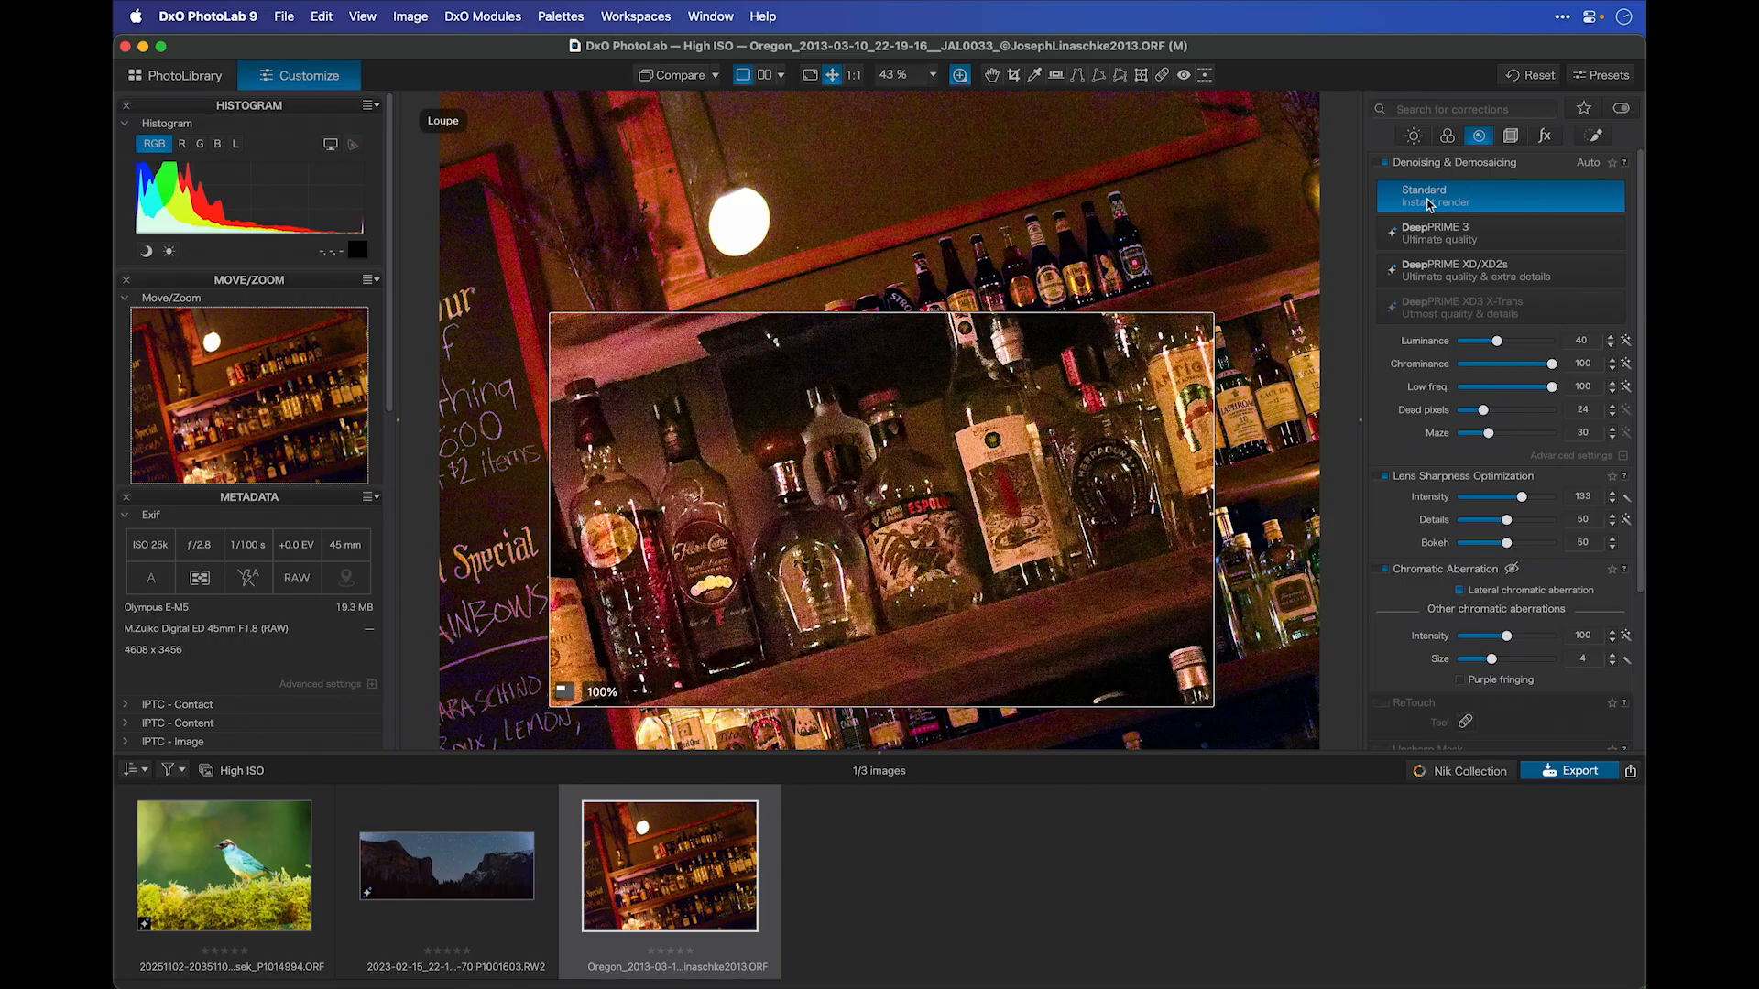
{"action": "left_click", "coordinate": [700, 80]}
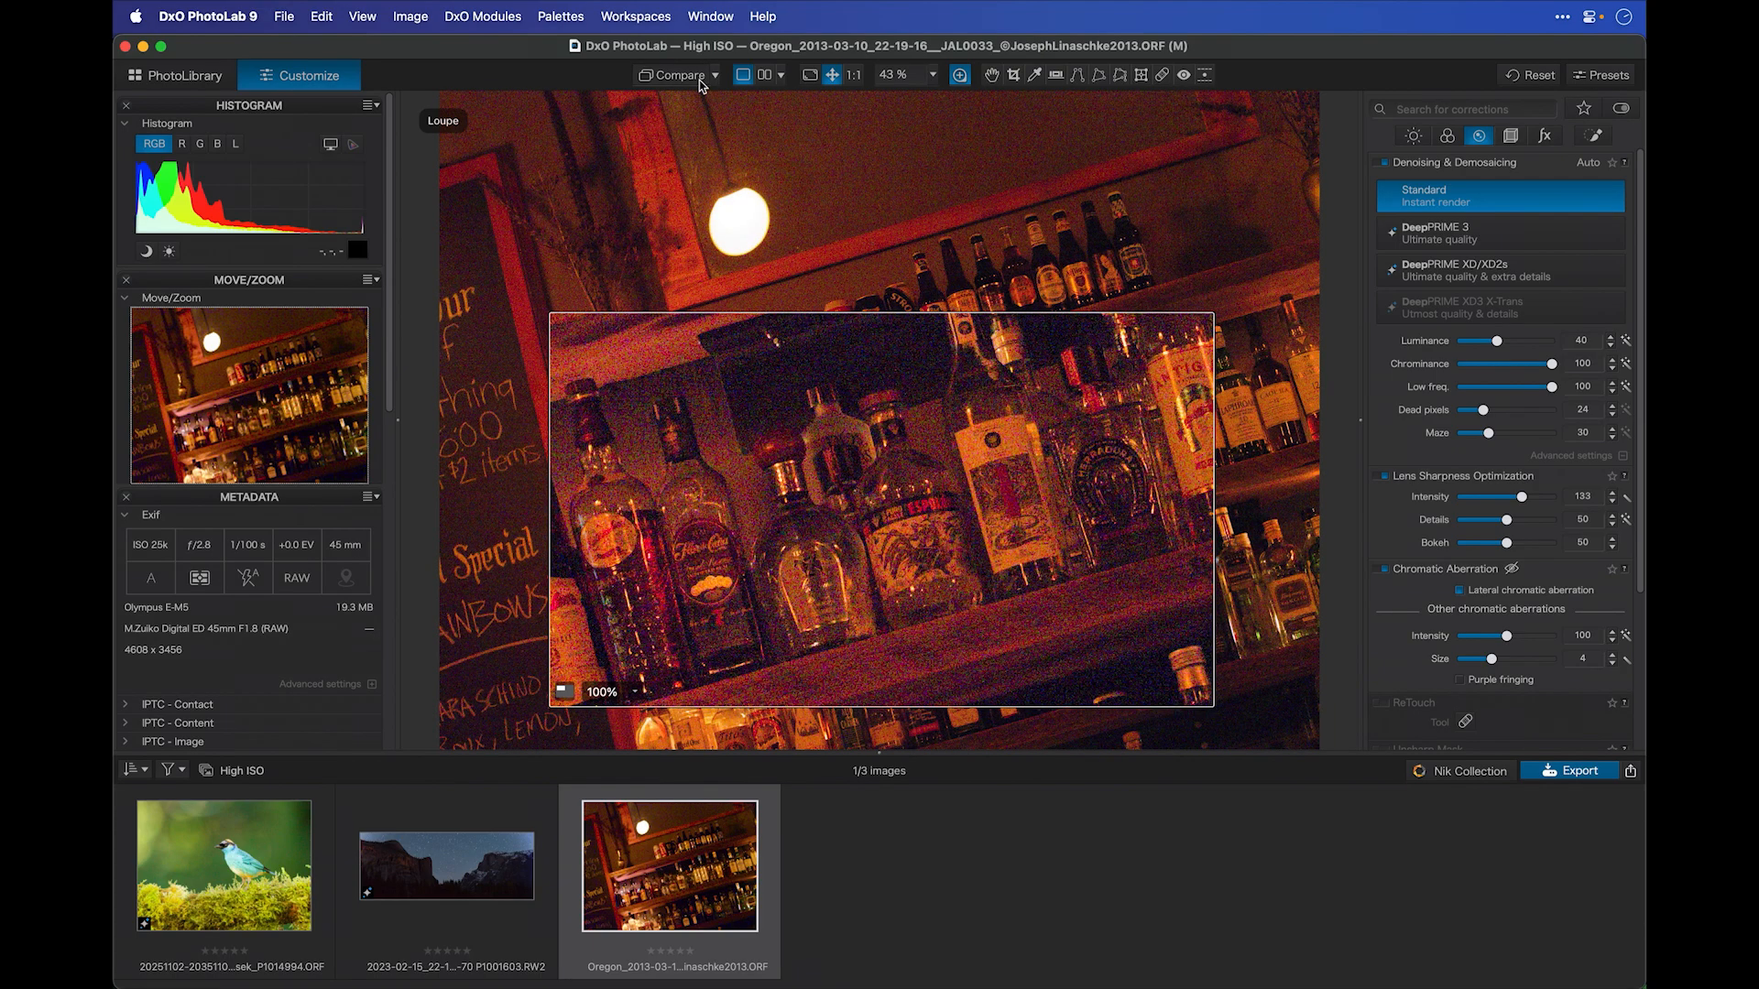
{"action": "left_click", "coordinate": [700, 80]}
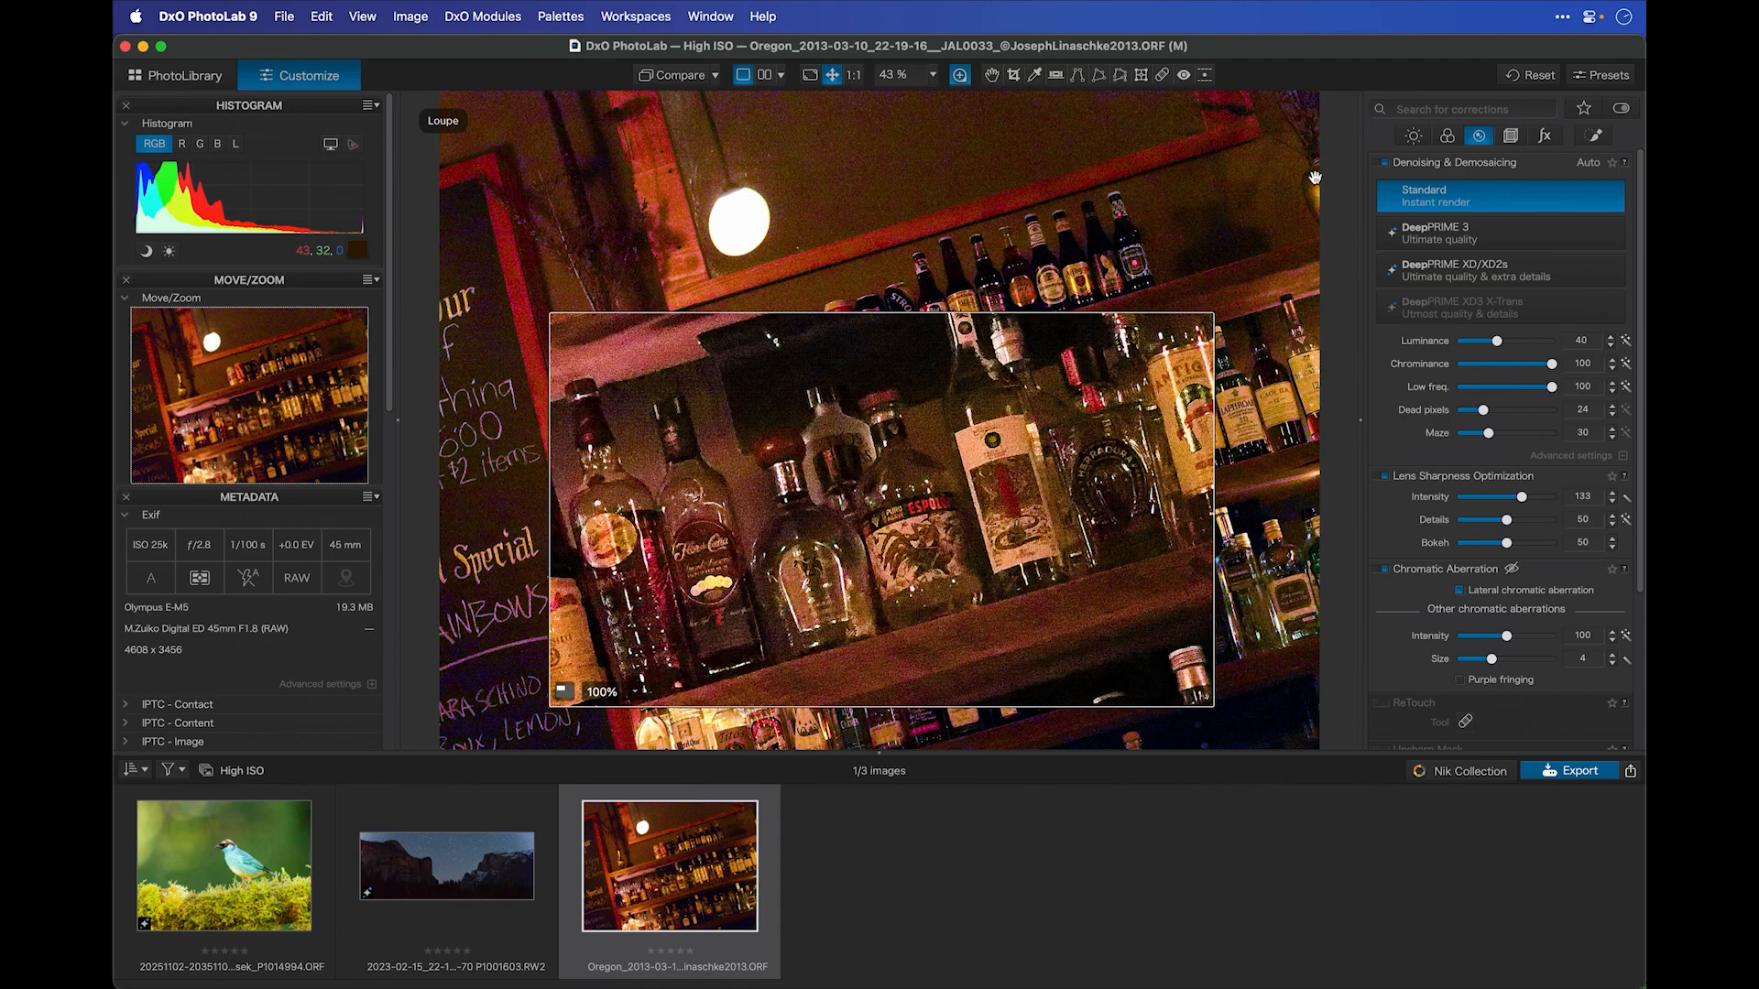
{"action": "left_click", "coordinate": [1416, 273]}
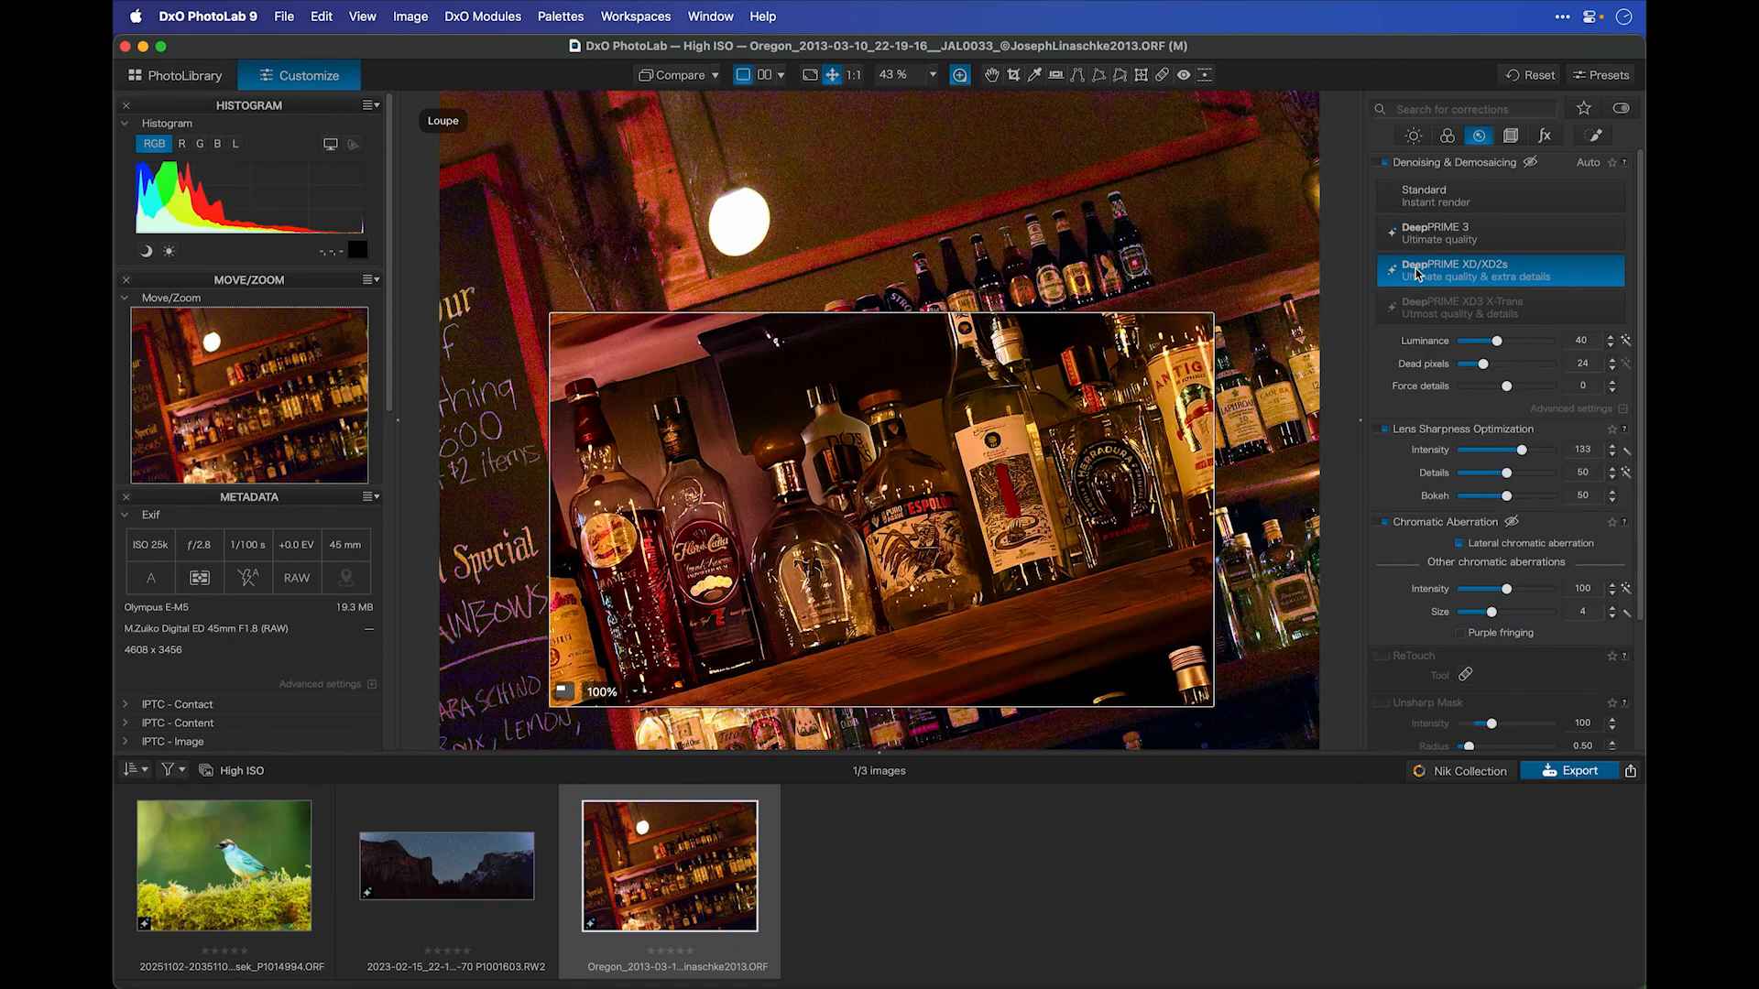
Magnify the Loupe to 200% on the bottle labels and compare the denoised result with the unedited image.
{"action": "left_click", "coordinate": [609, 692]}
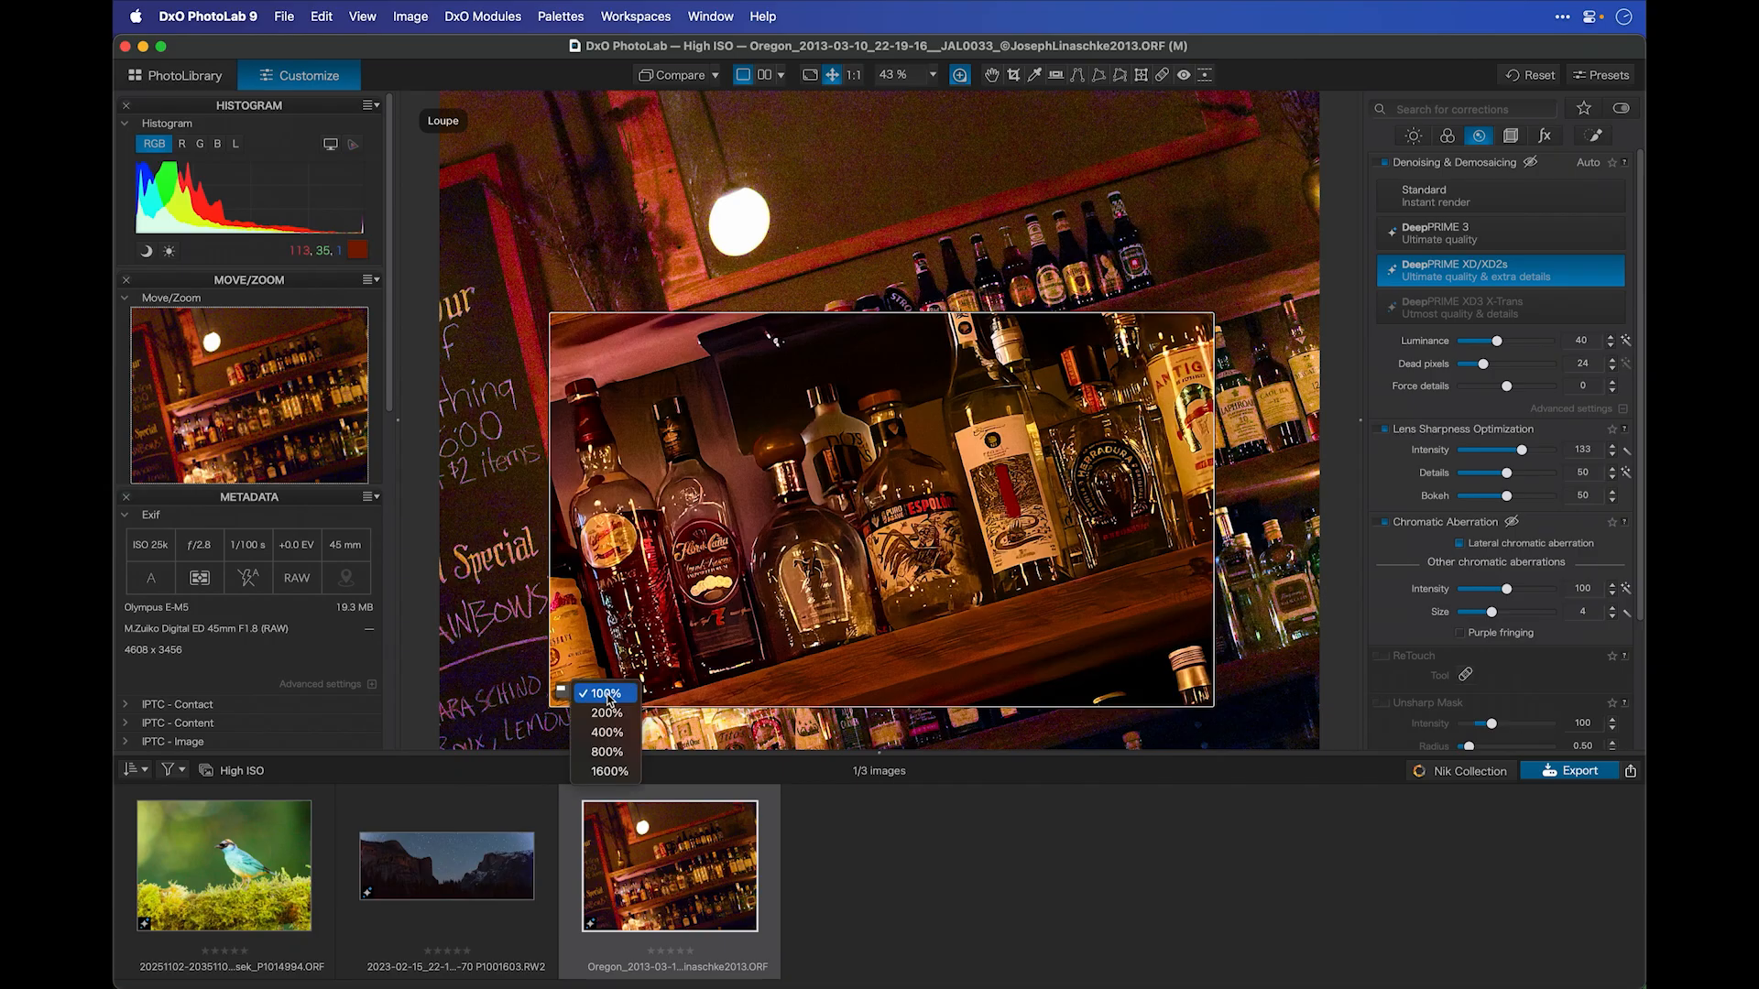
{"action": "left_click", "coordinate": [607, 712]}
{"action": "left_click_drag", "start_coordinate": [963, 636], "coordinate": [978, 647]}
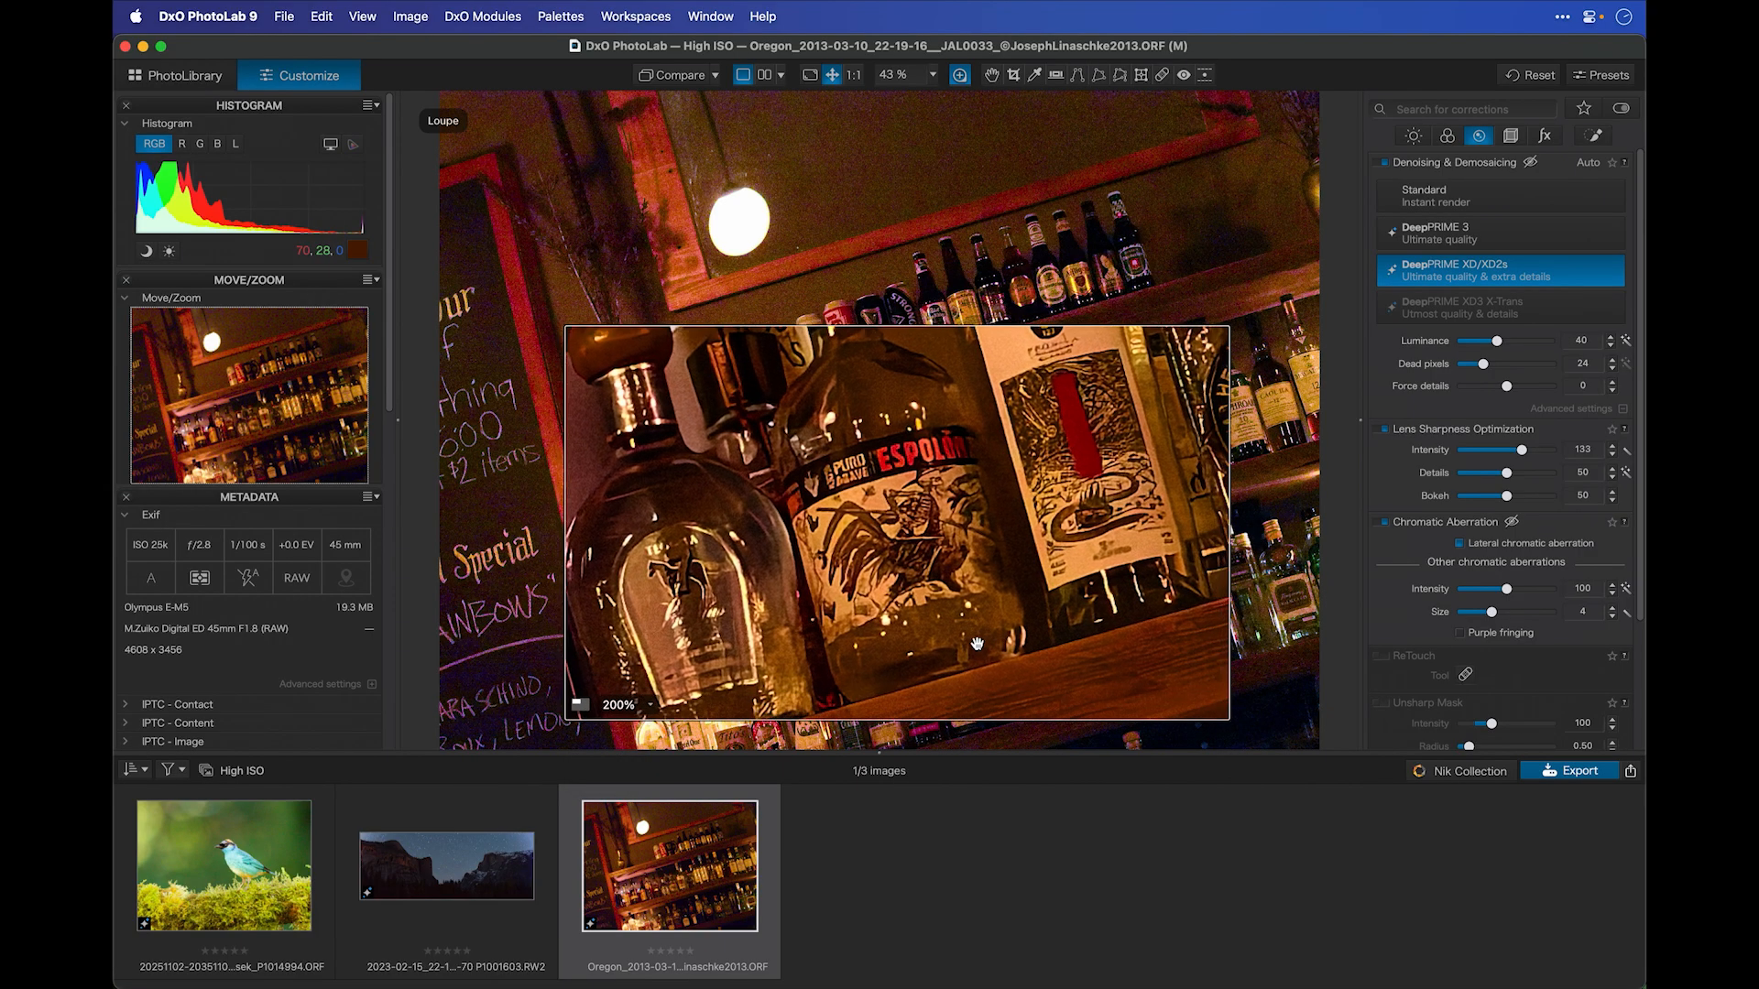
{"action": "left_click", "coordinate": [668, 79]}
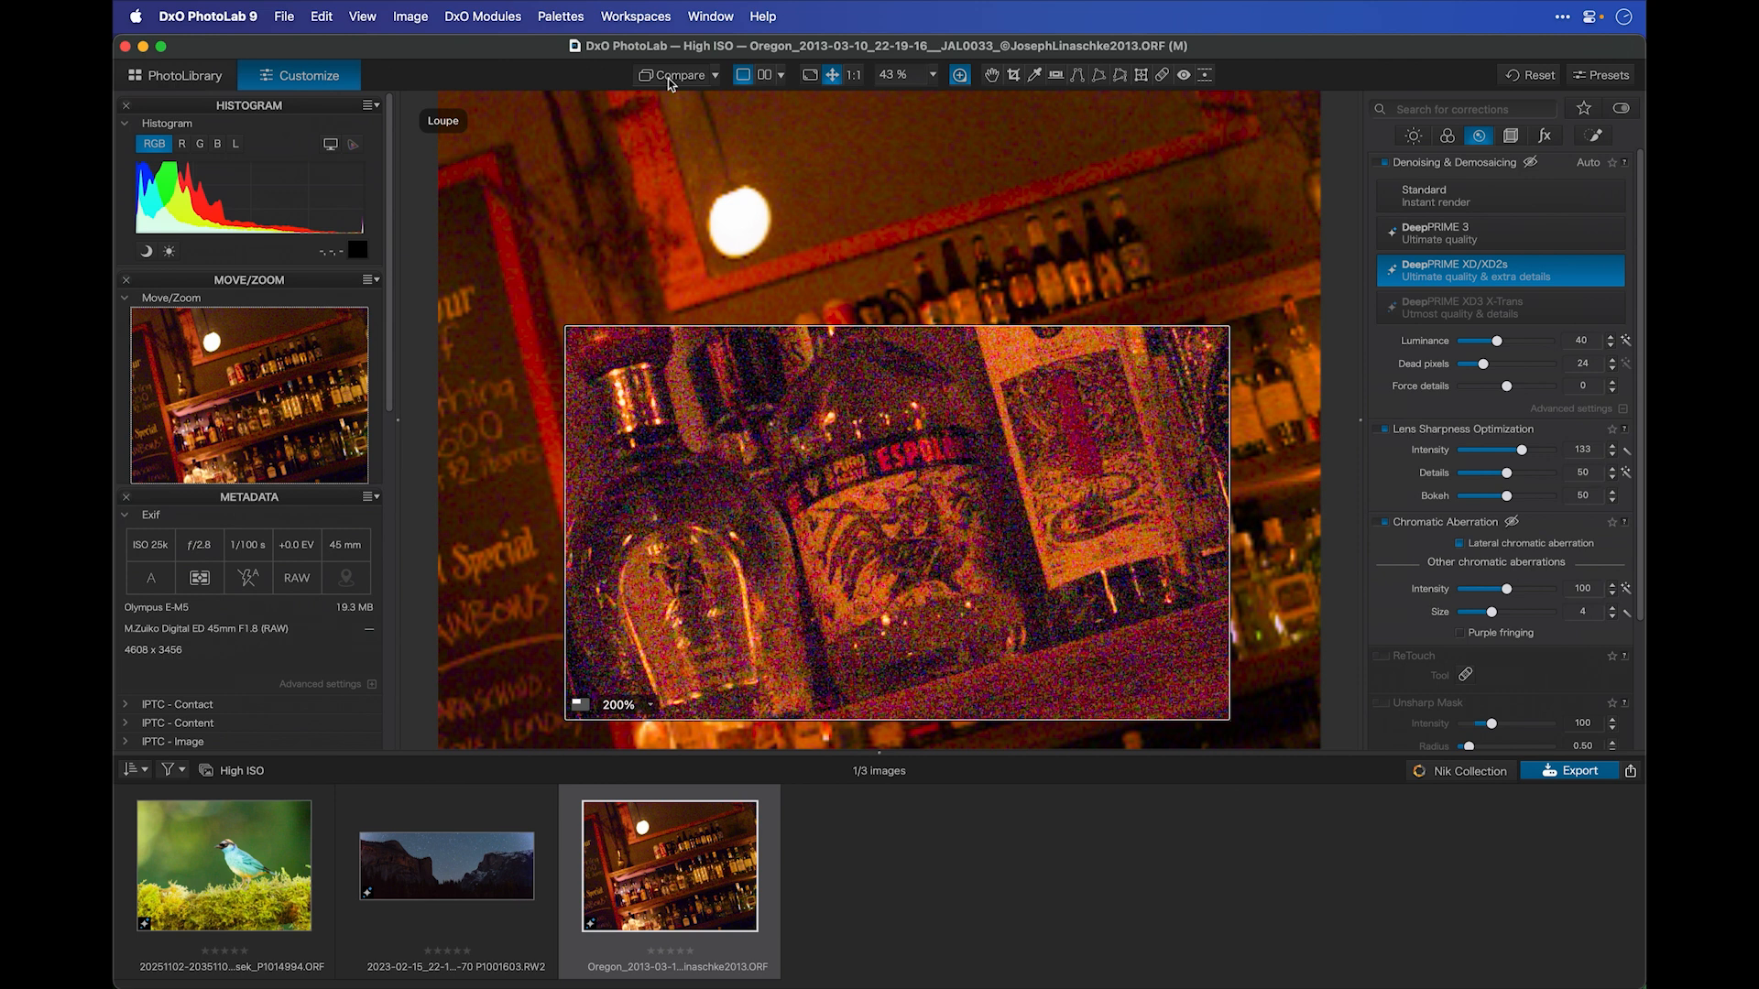
{"action": "left_click", "coordinate": [668, 78]}
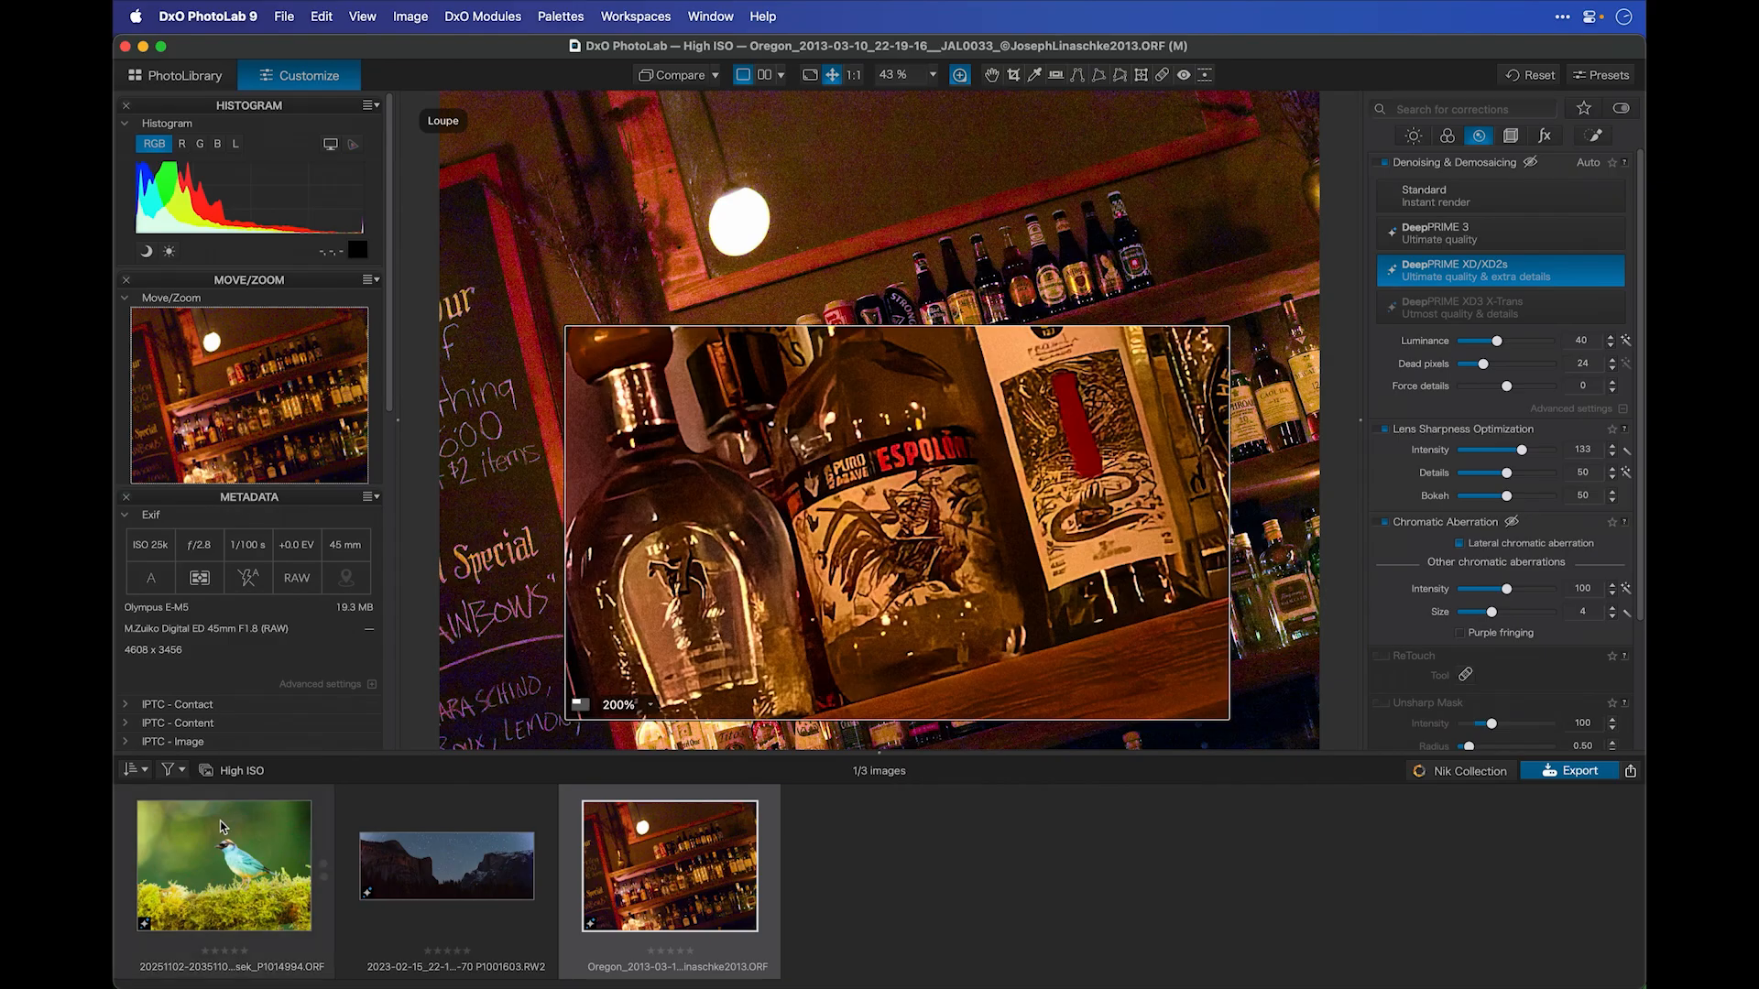
Return to the bird photo and create a local adjustment AI mask for Animals that covers the bird.
{"action": "left_click", "coordinate": [223, 828]}
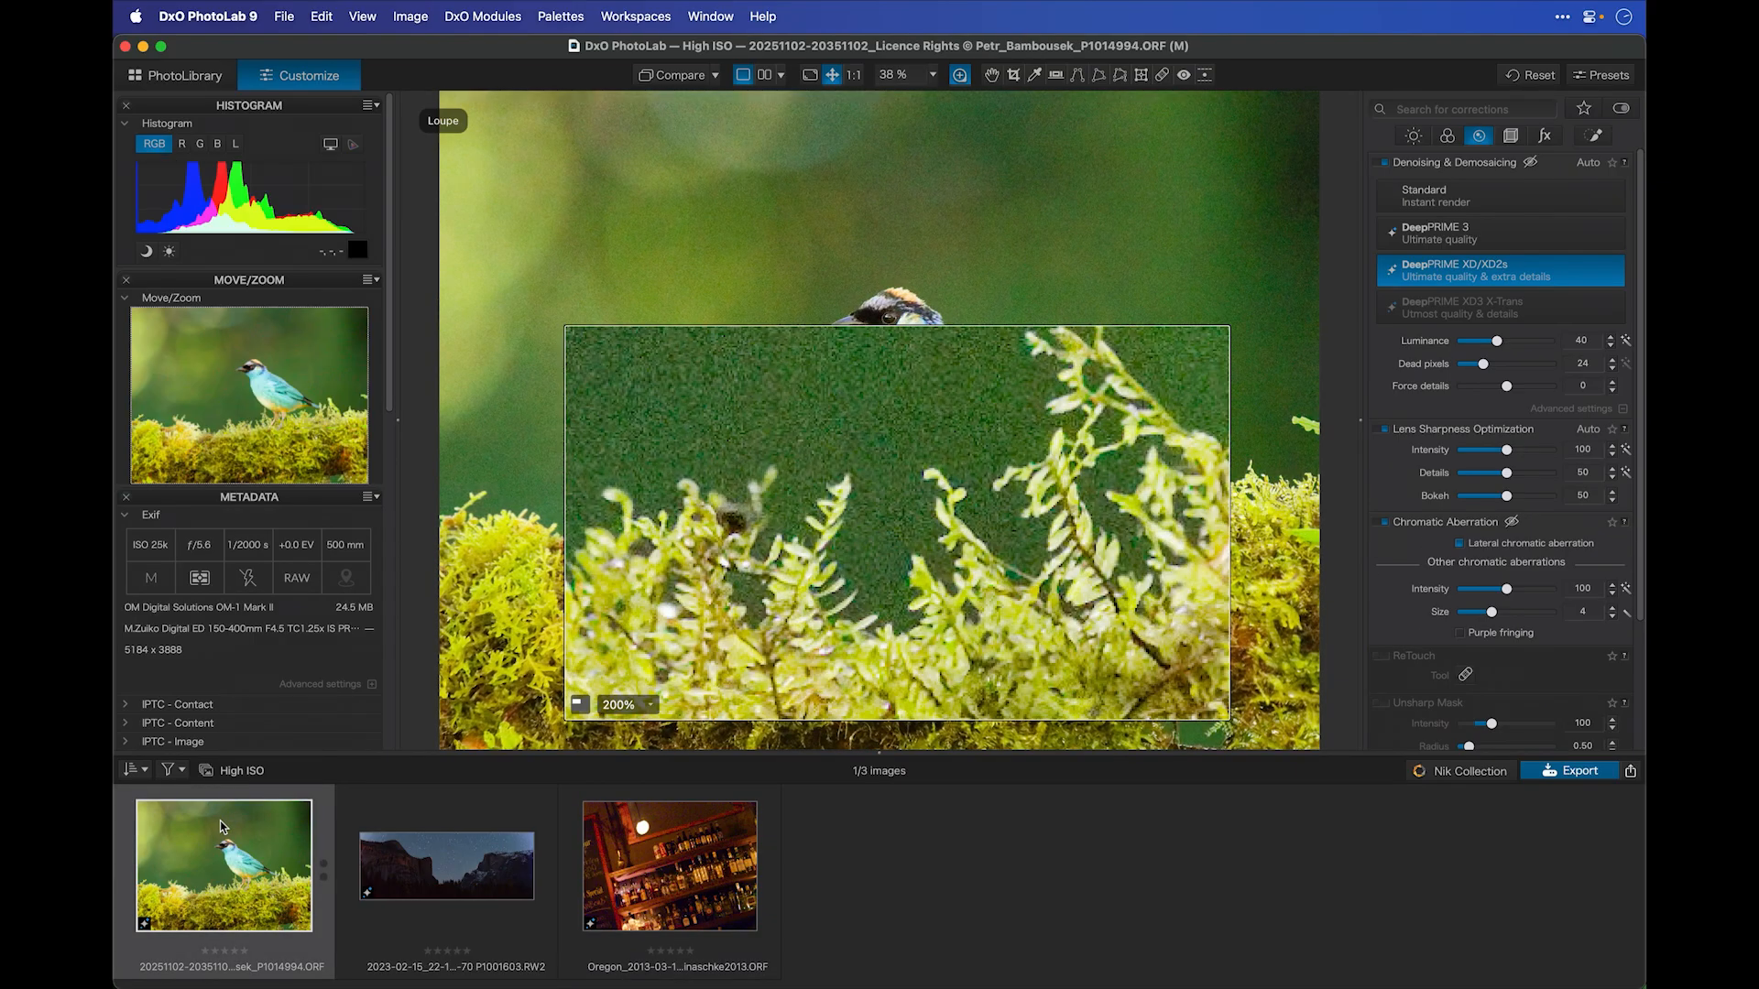
{"action": "left_click", "coordinate": [959, 77]}
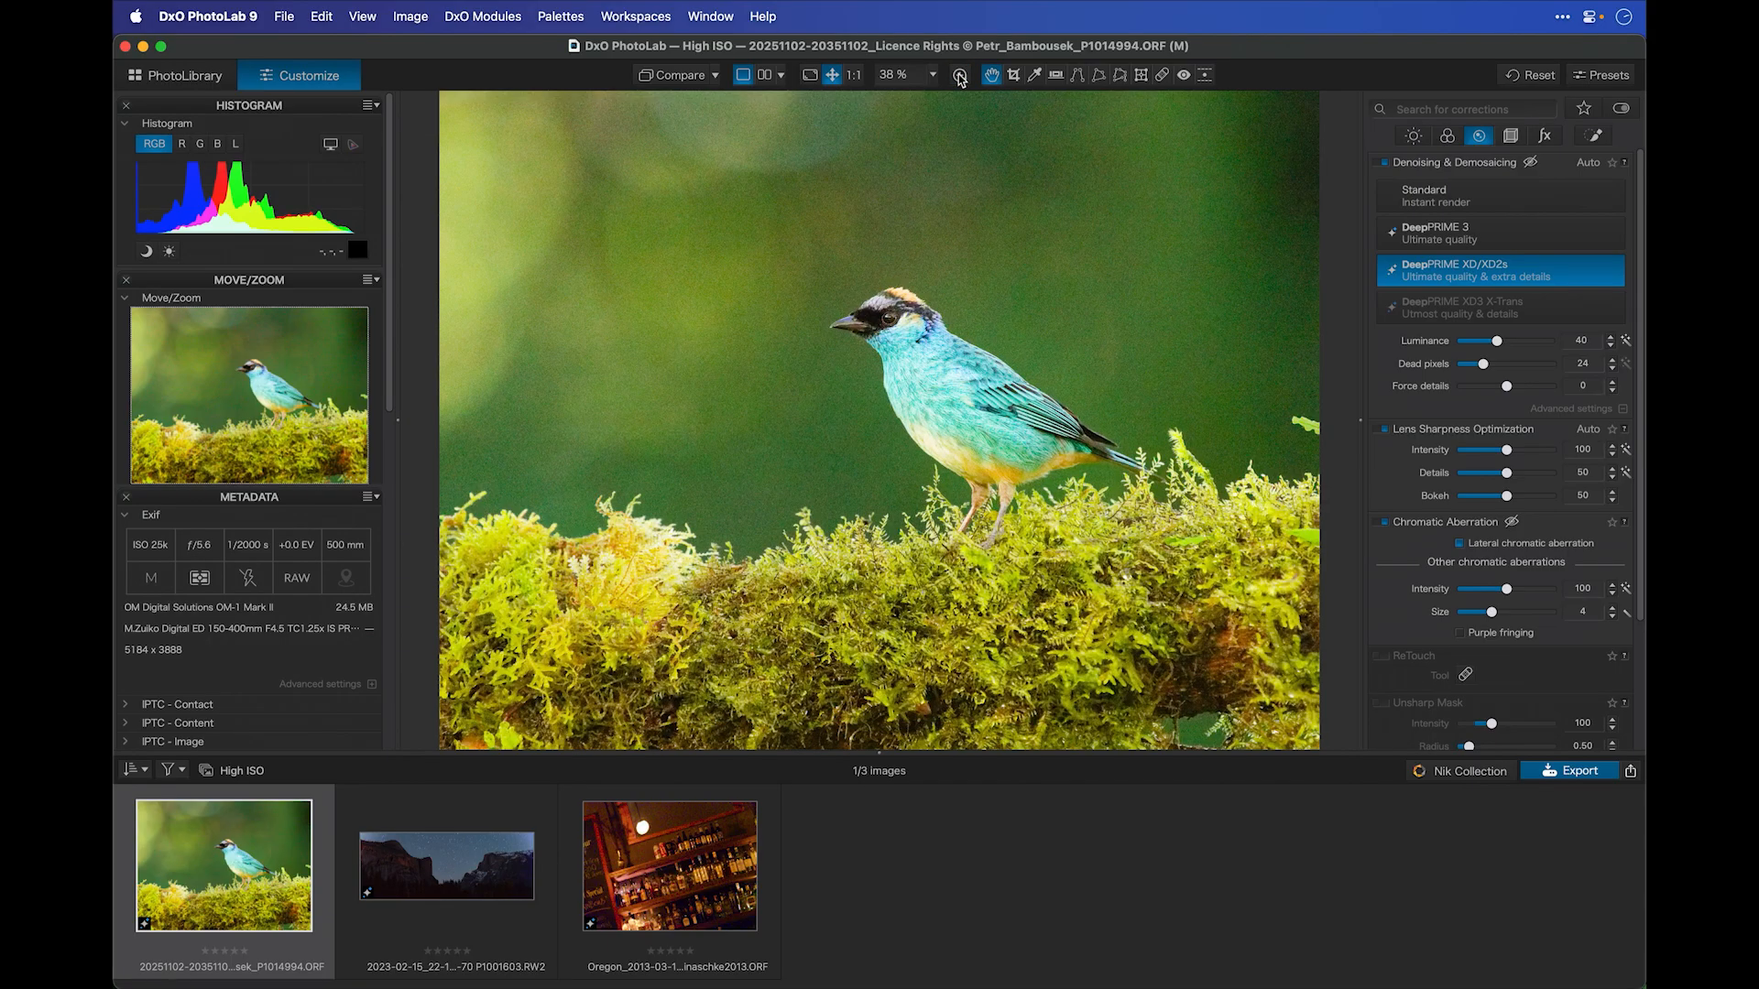
{"action": "left_click", "coordinate": [1595, 135]}
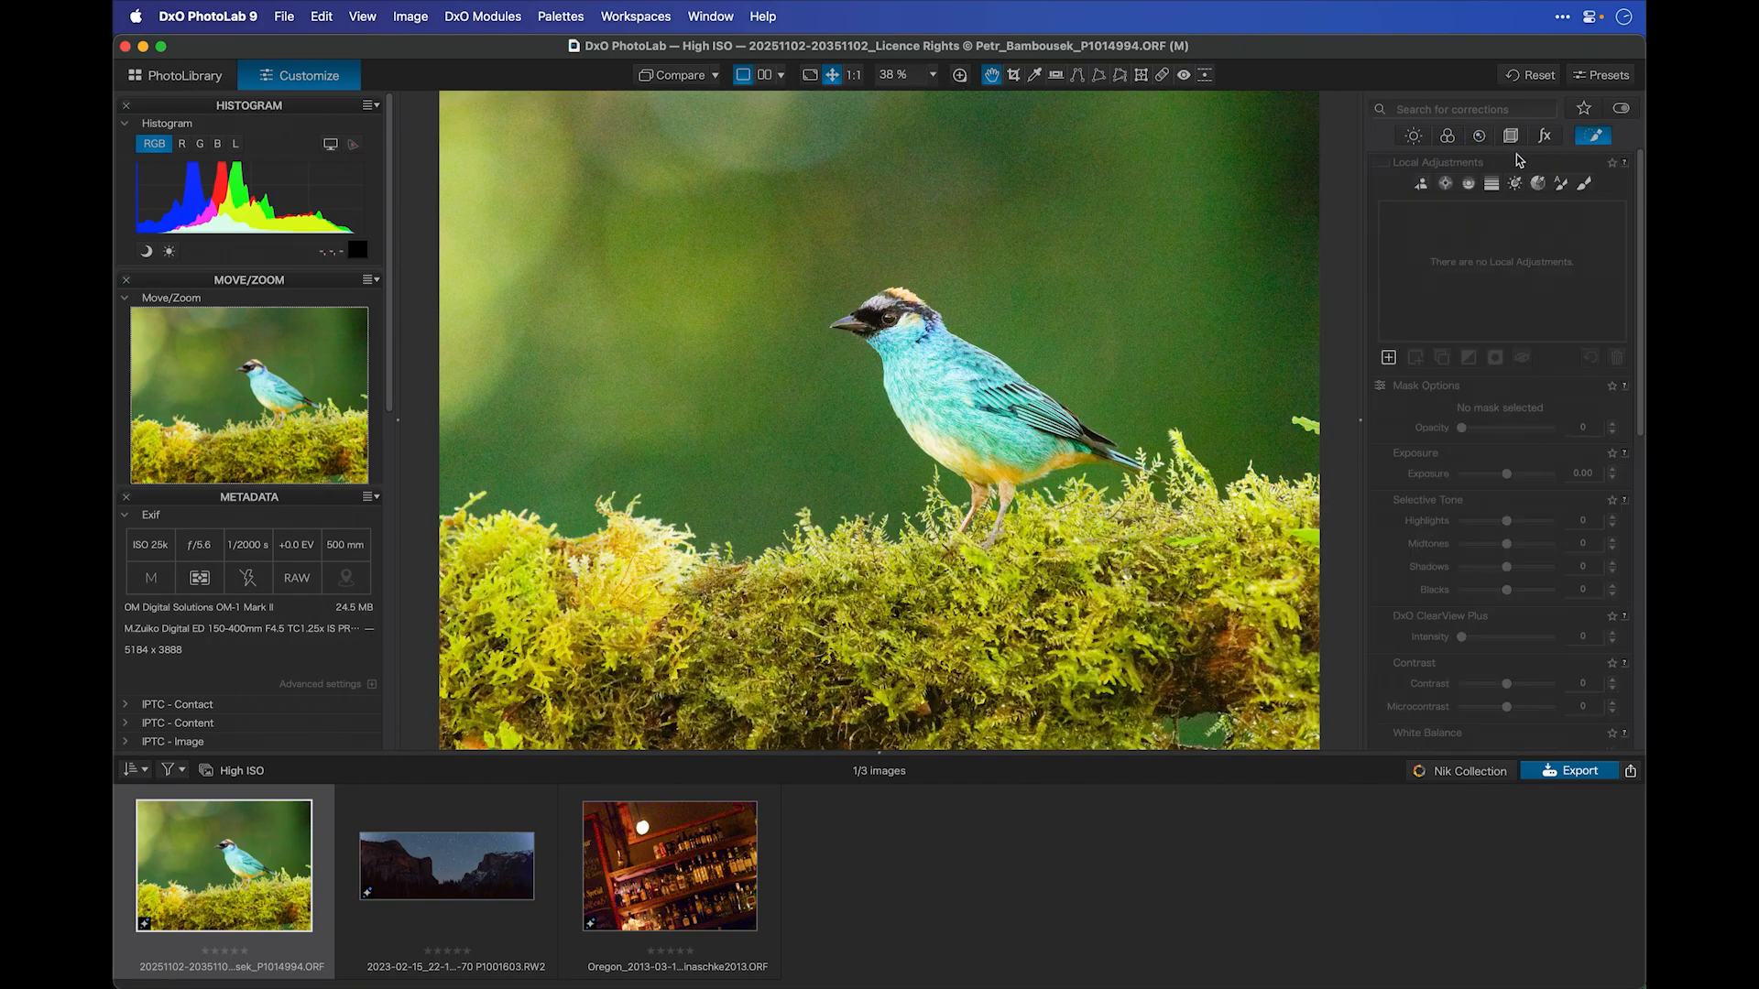
{"action": "left_click", "coordinate": [1421, 184]}
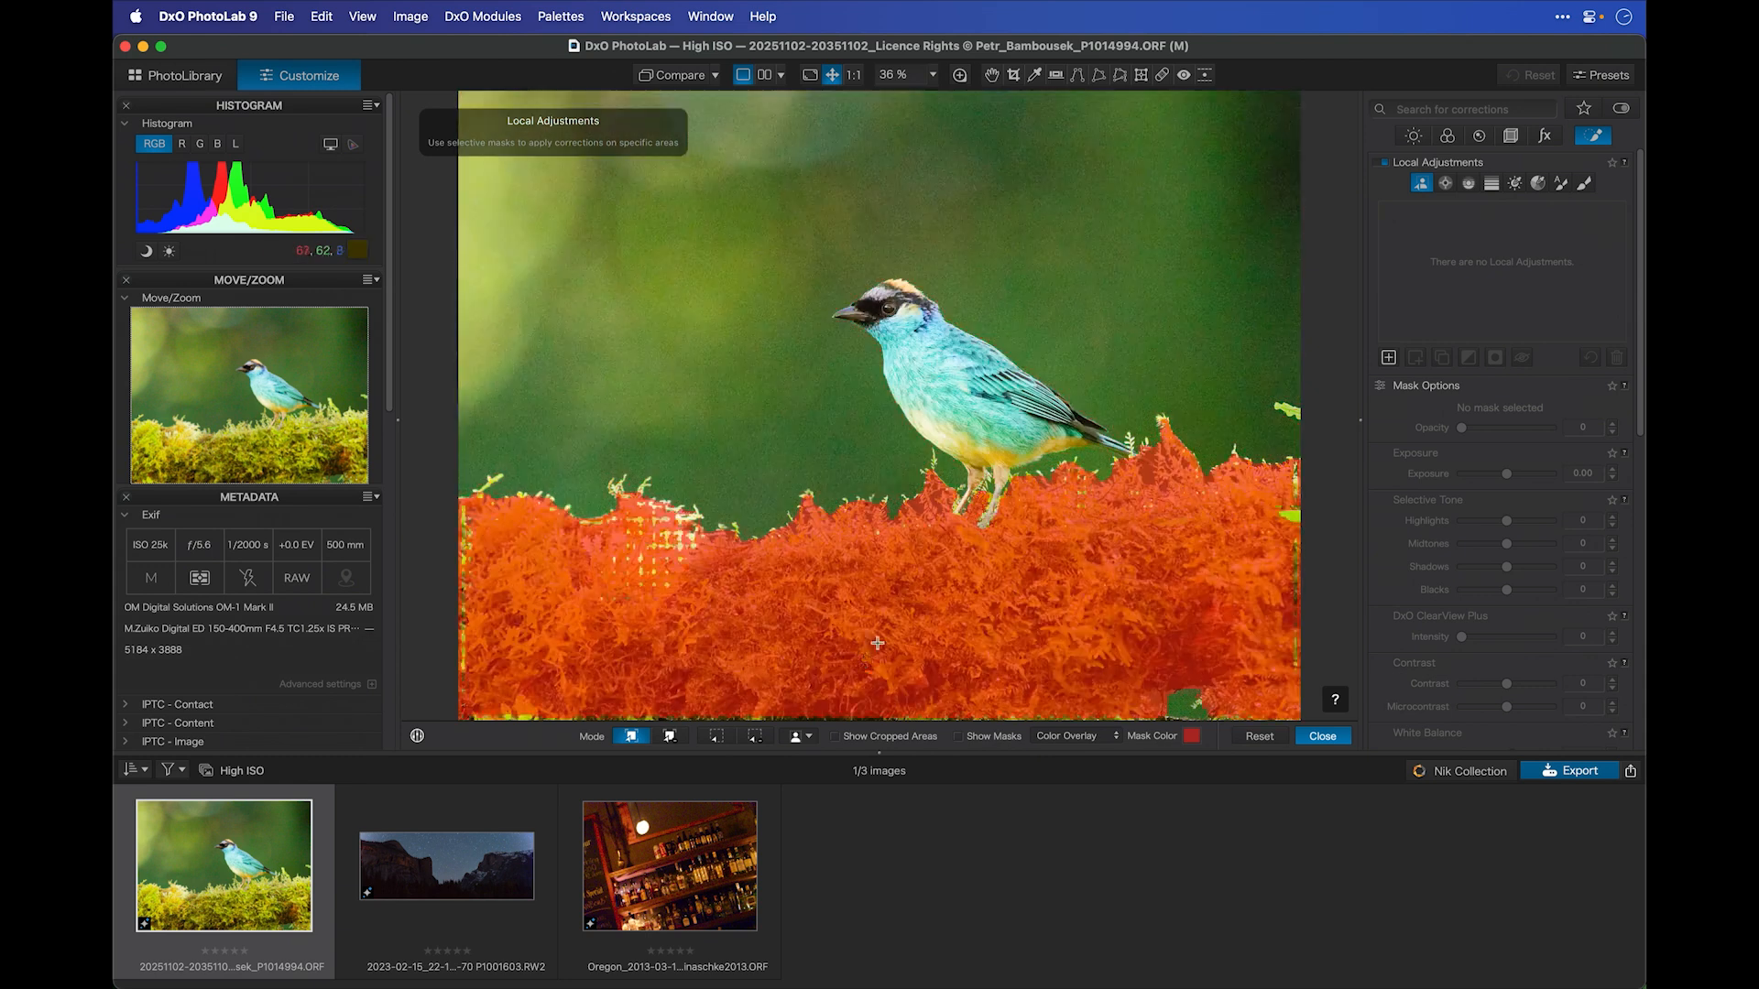
{"action": "left_click", "coordinate": [810, 736]}
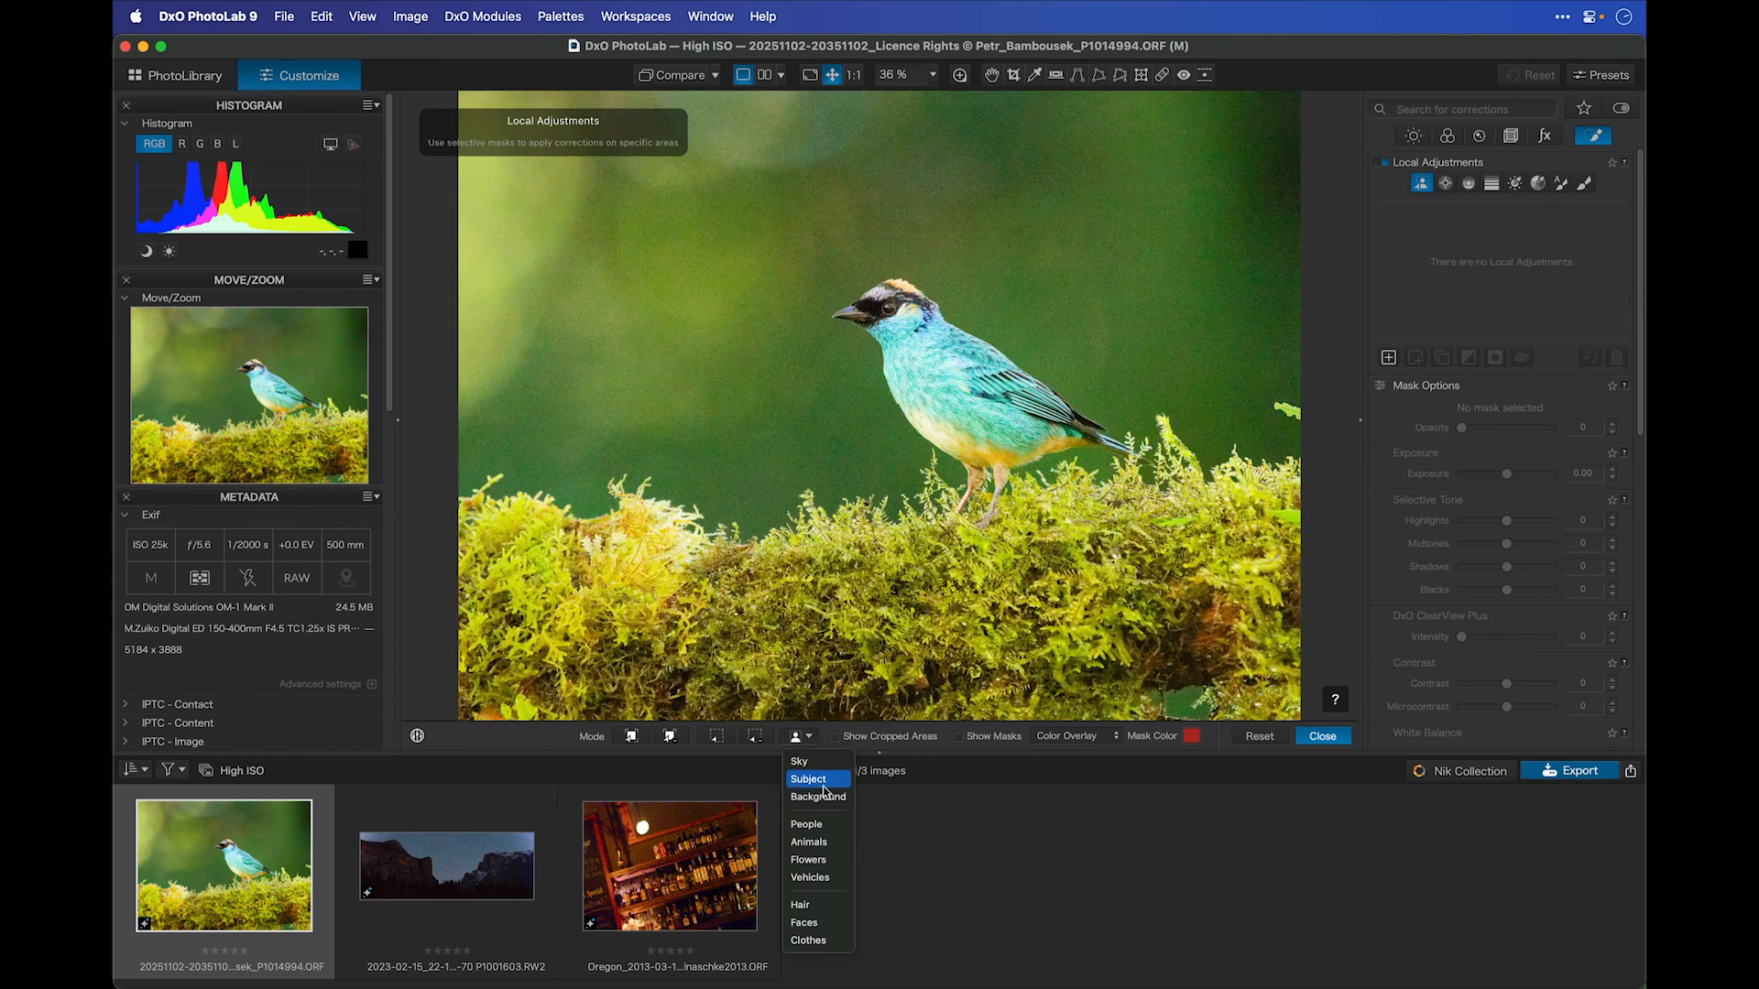
{"action": "left_click", "coordinate": [825, 843]}
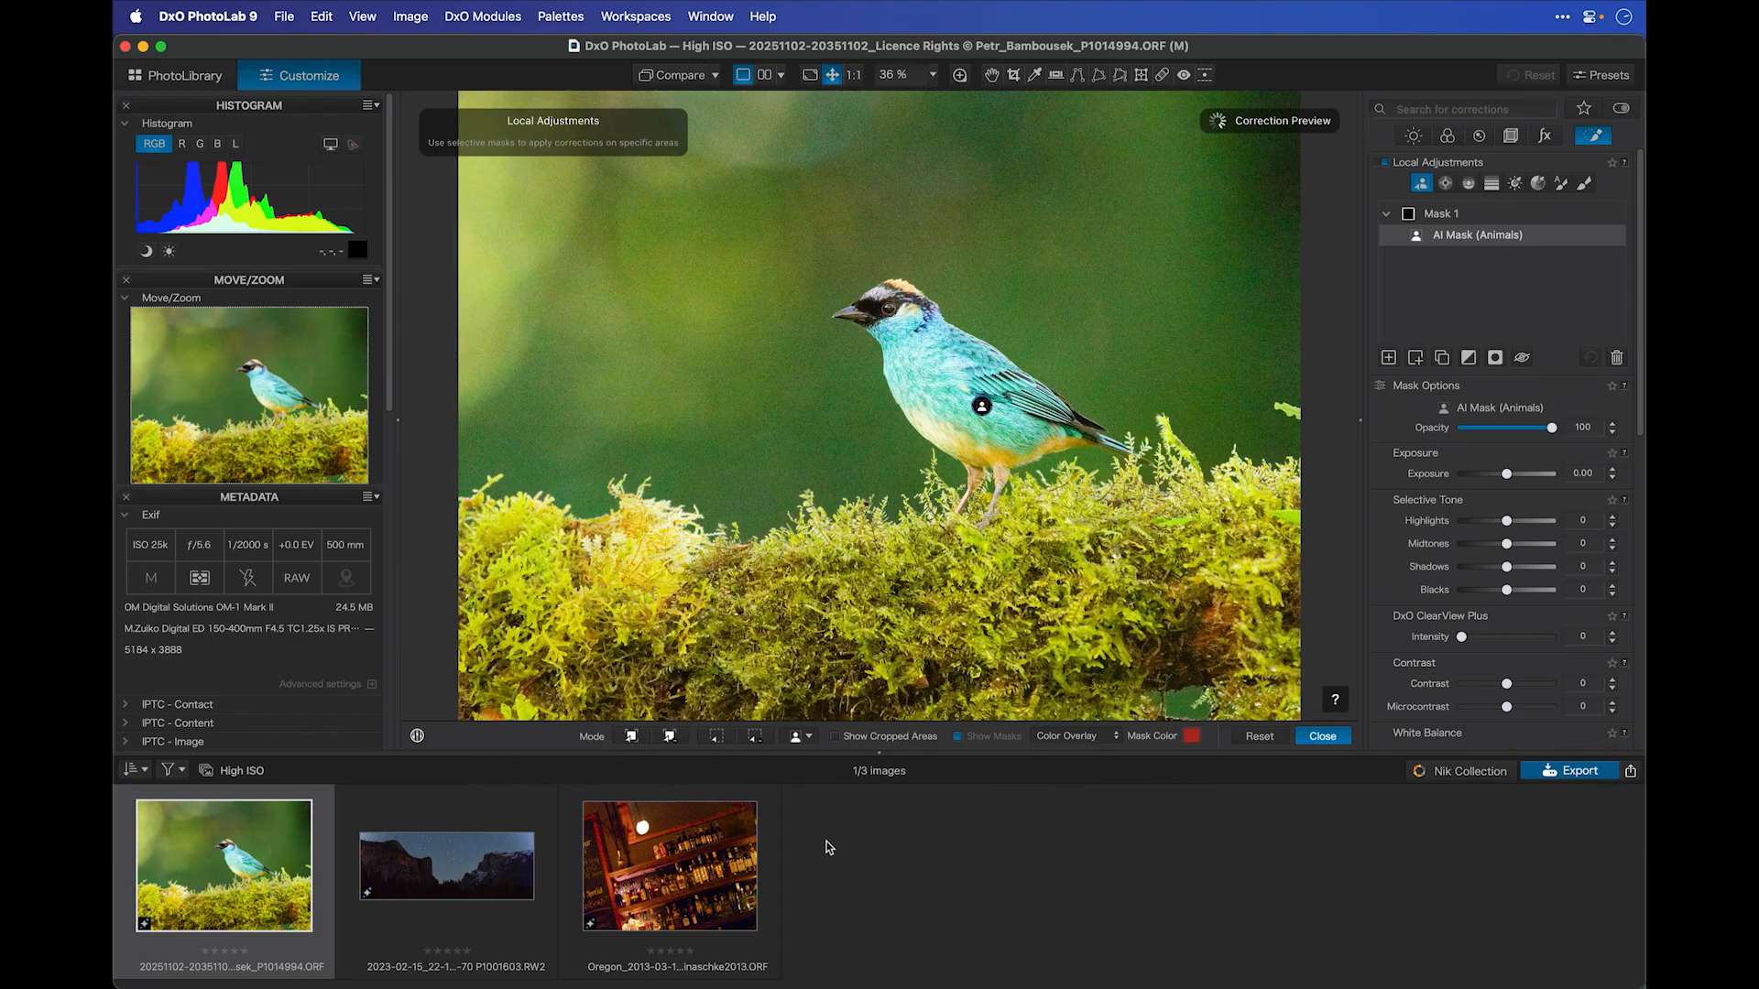
{"action": "mouse_move", "coordinate": [978, 401]}
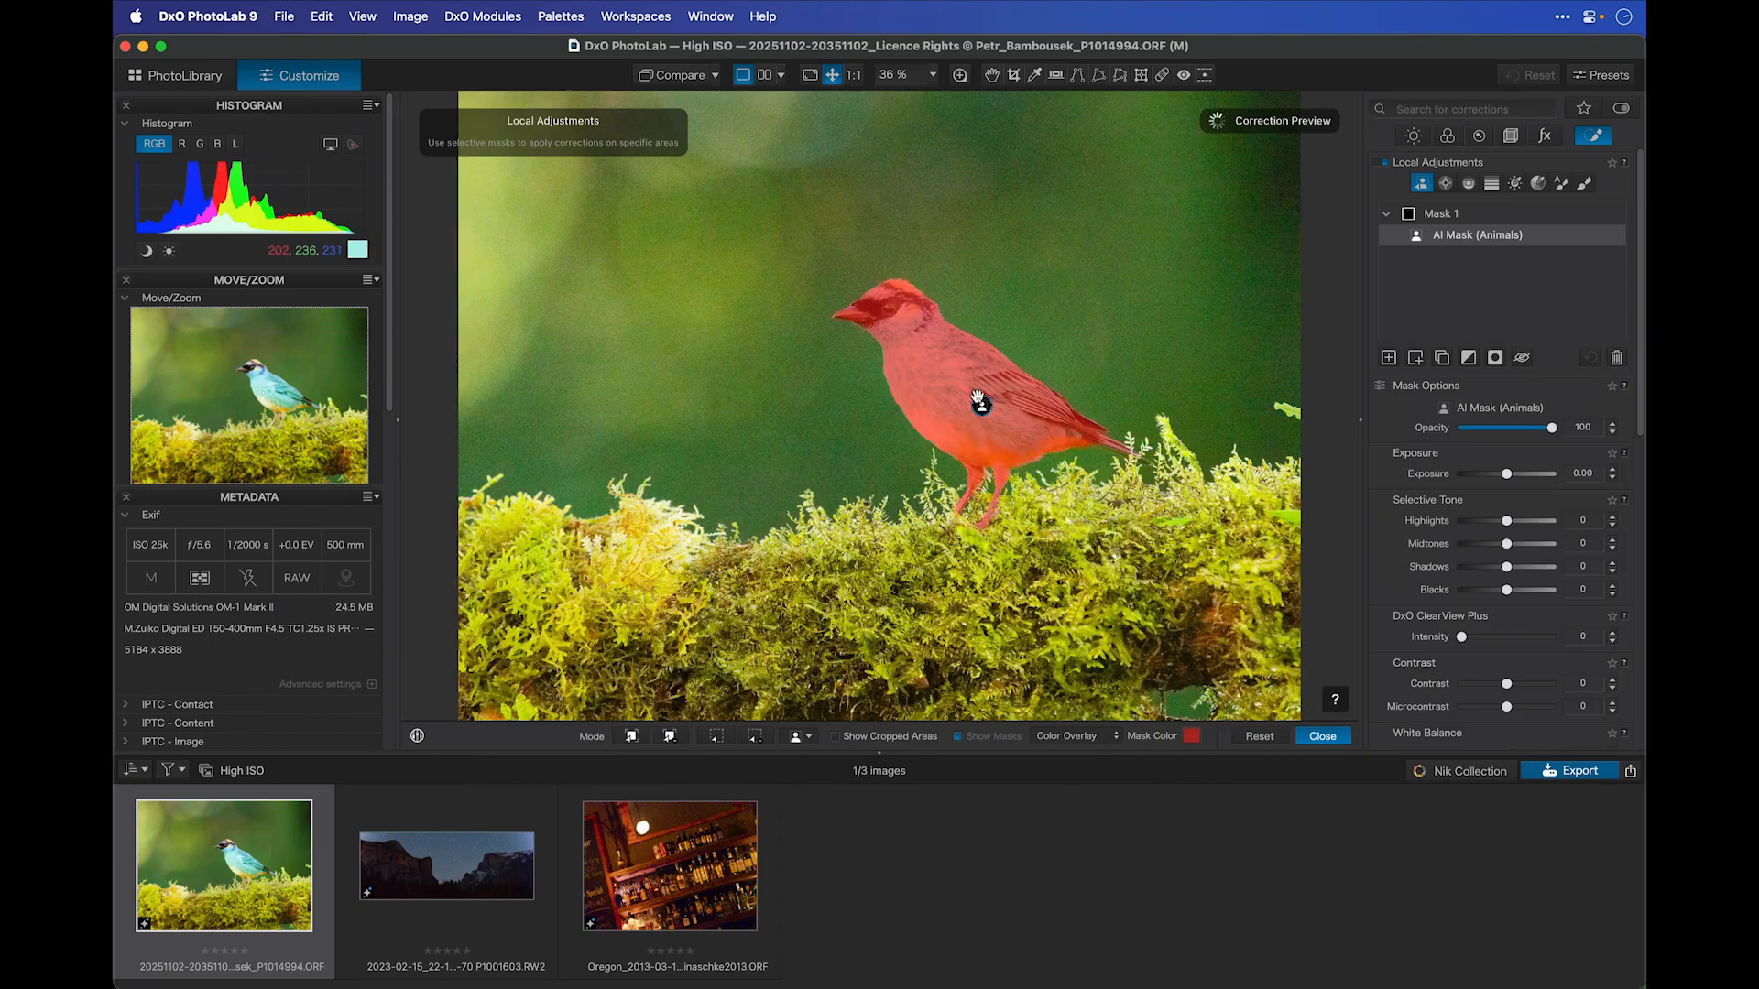
Set the bird mask's local denoising to Force details 100 and Luminance 78 while magnifying the plumage.
{"action": "left_click", "coordinate": [960, 76]}
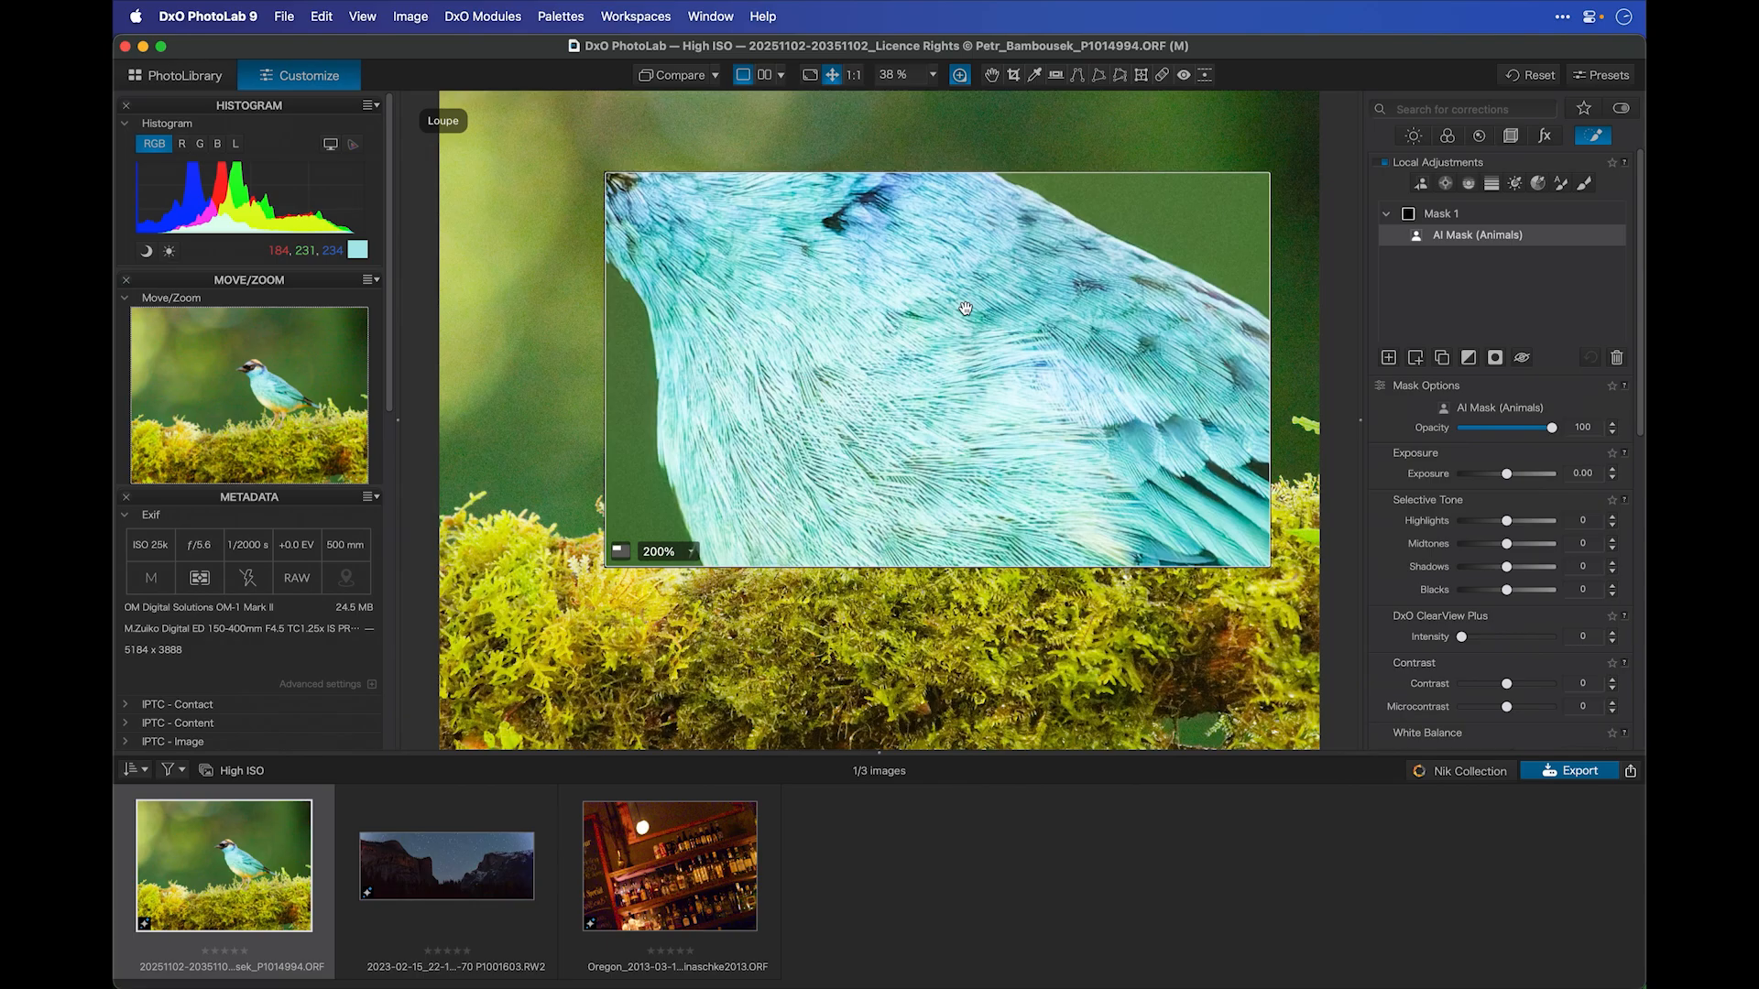
{"action": "scroll", "coordinate": [1431, 480], "scroll_direction": "down", "scroll_amount": 10}
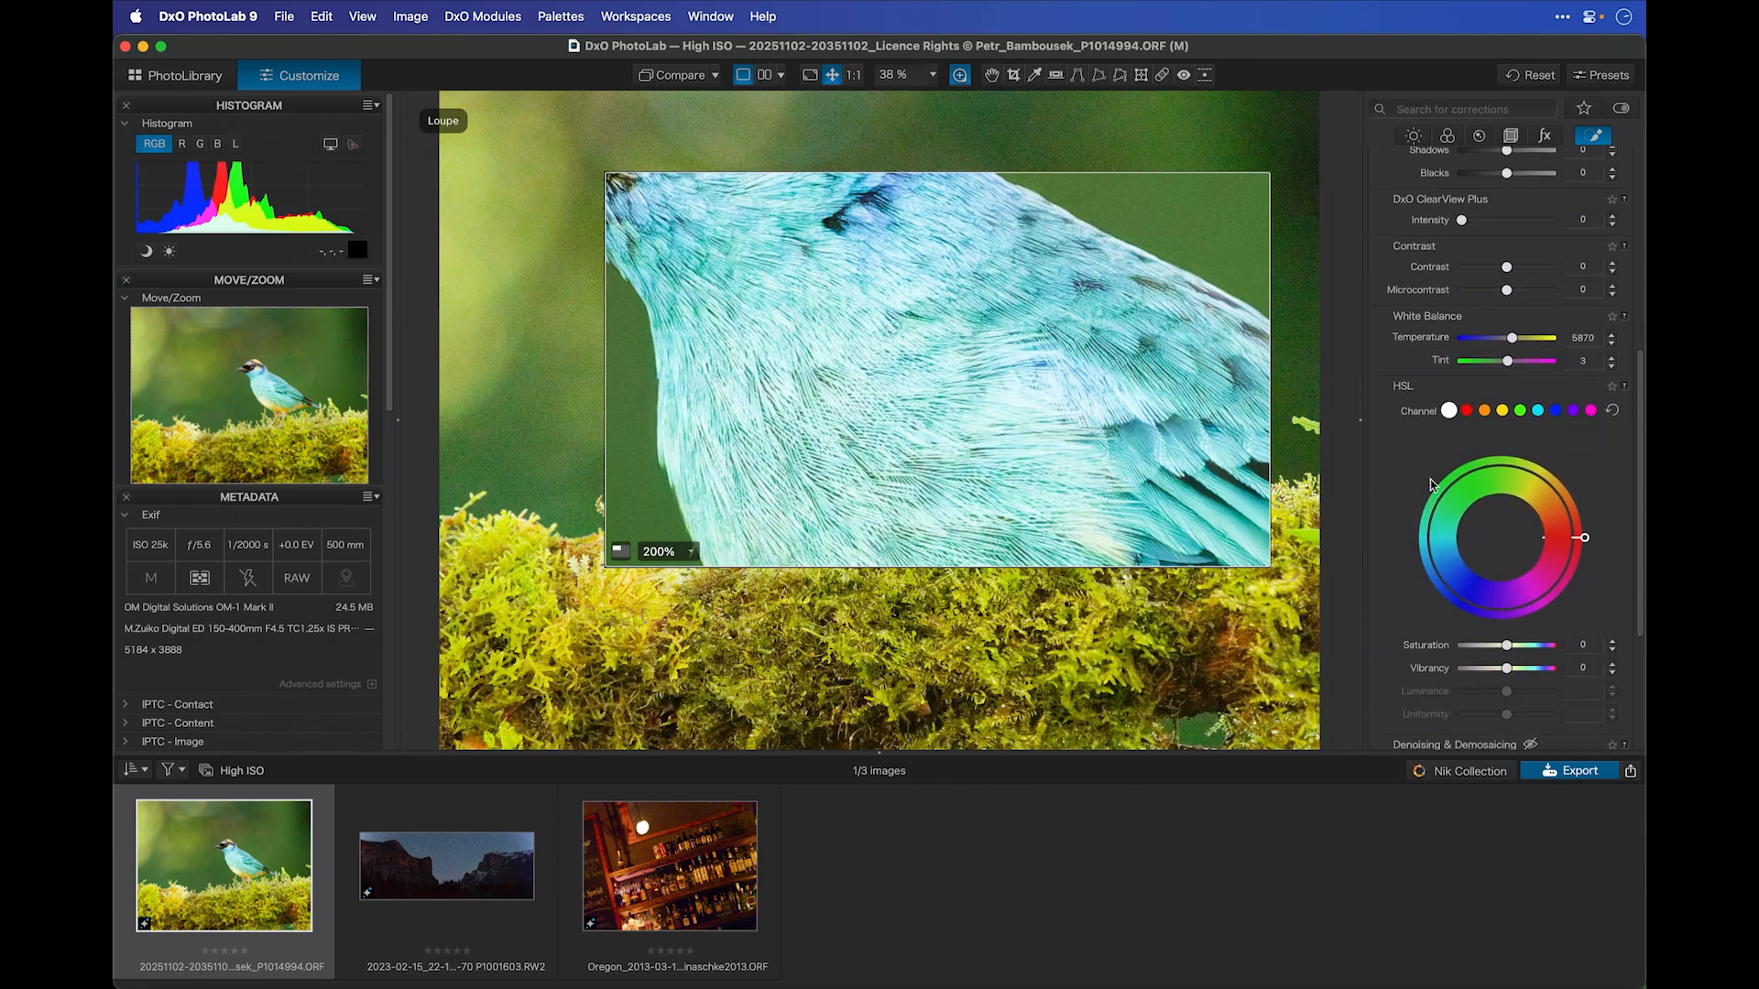
{"action": "scroll", "coordinate": [1431, 480], "scroll_direction": "down", "scroll_amount": 5}
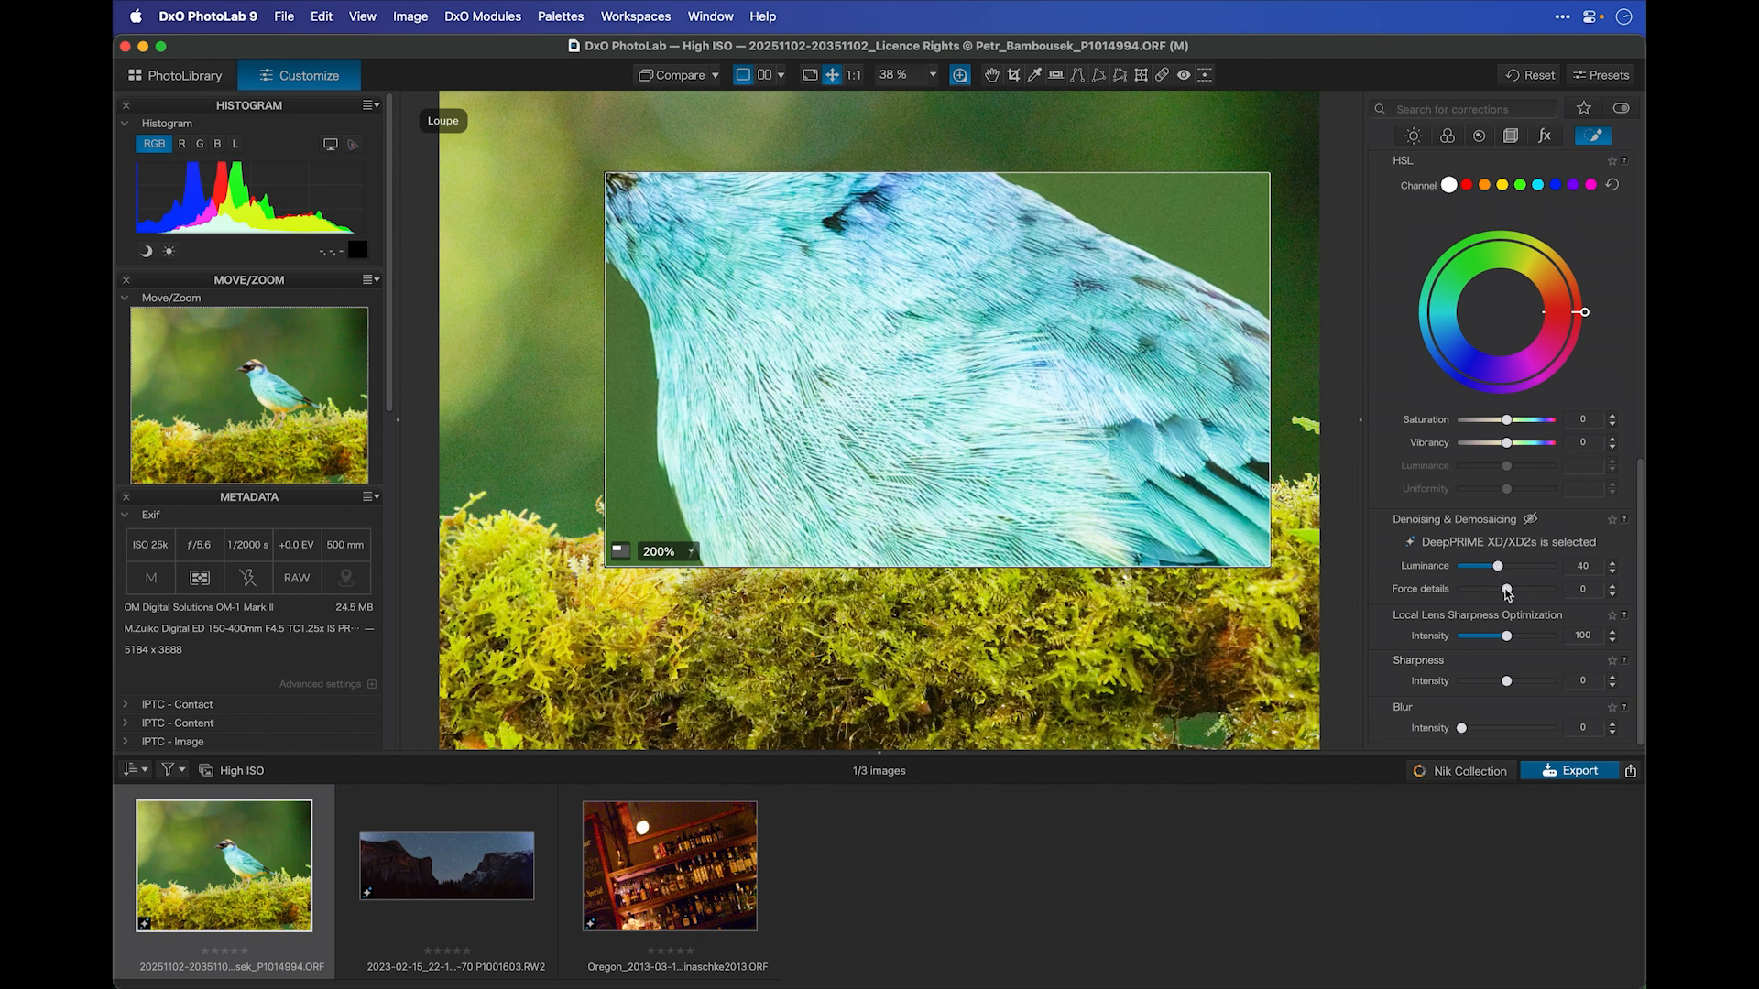
{"action": "left_click_drag", "start_coordinate": [1506, 591], "coordinate": [1603, 600]}
{"action": "left_click_drag", "start_coordinate": [1499, 569], "coordinate": [1532, 570]}
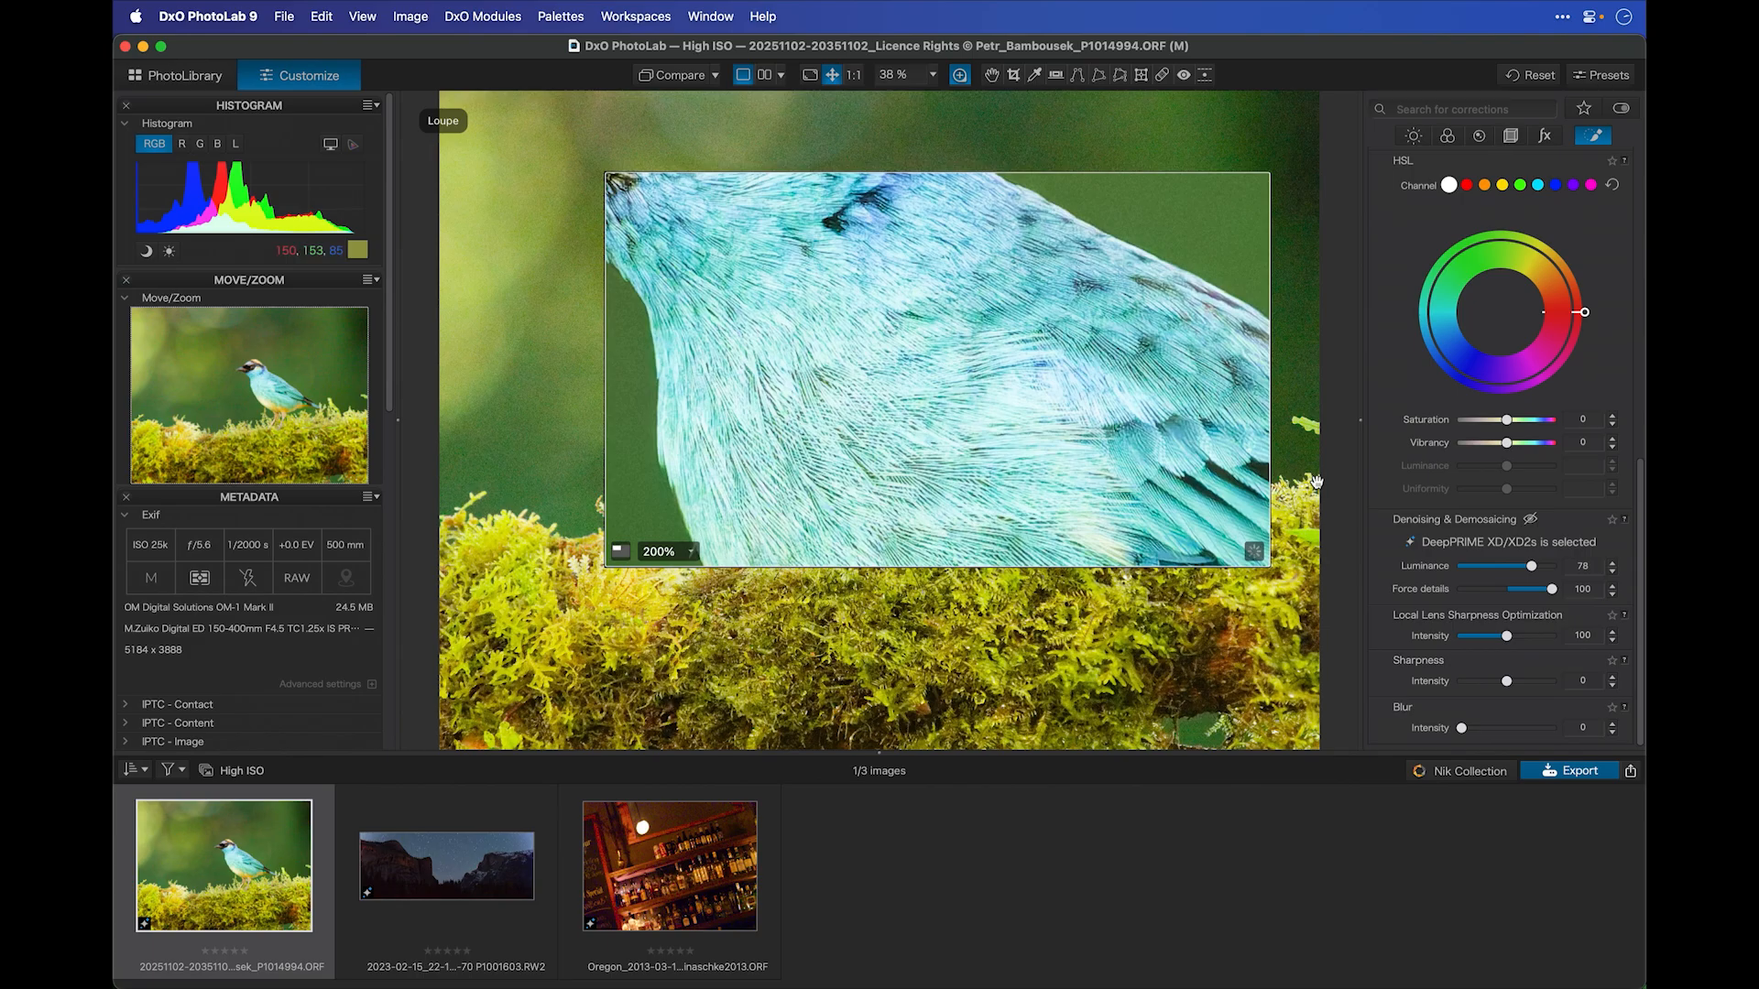
Switch the bird photo's local adjustments off and on again to compare the feather detail.
{"action": "scroll", "coordinate": [1448, 424], "scroll_direction": "up", "scroll_amount": 6}
{"action": "scroll", "coordinate": [1447, 425], "scroll_direction": "up", "scroll_amount": 2}
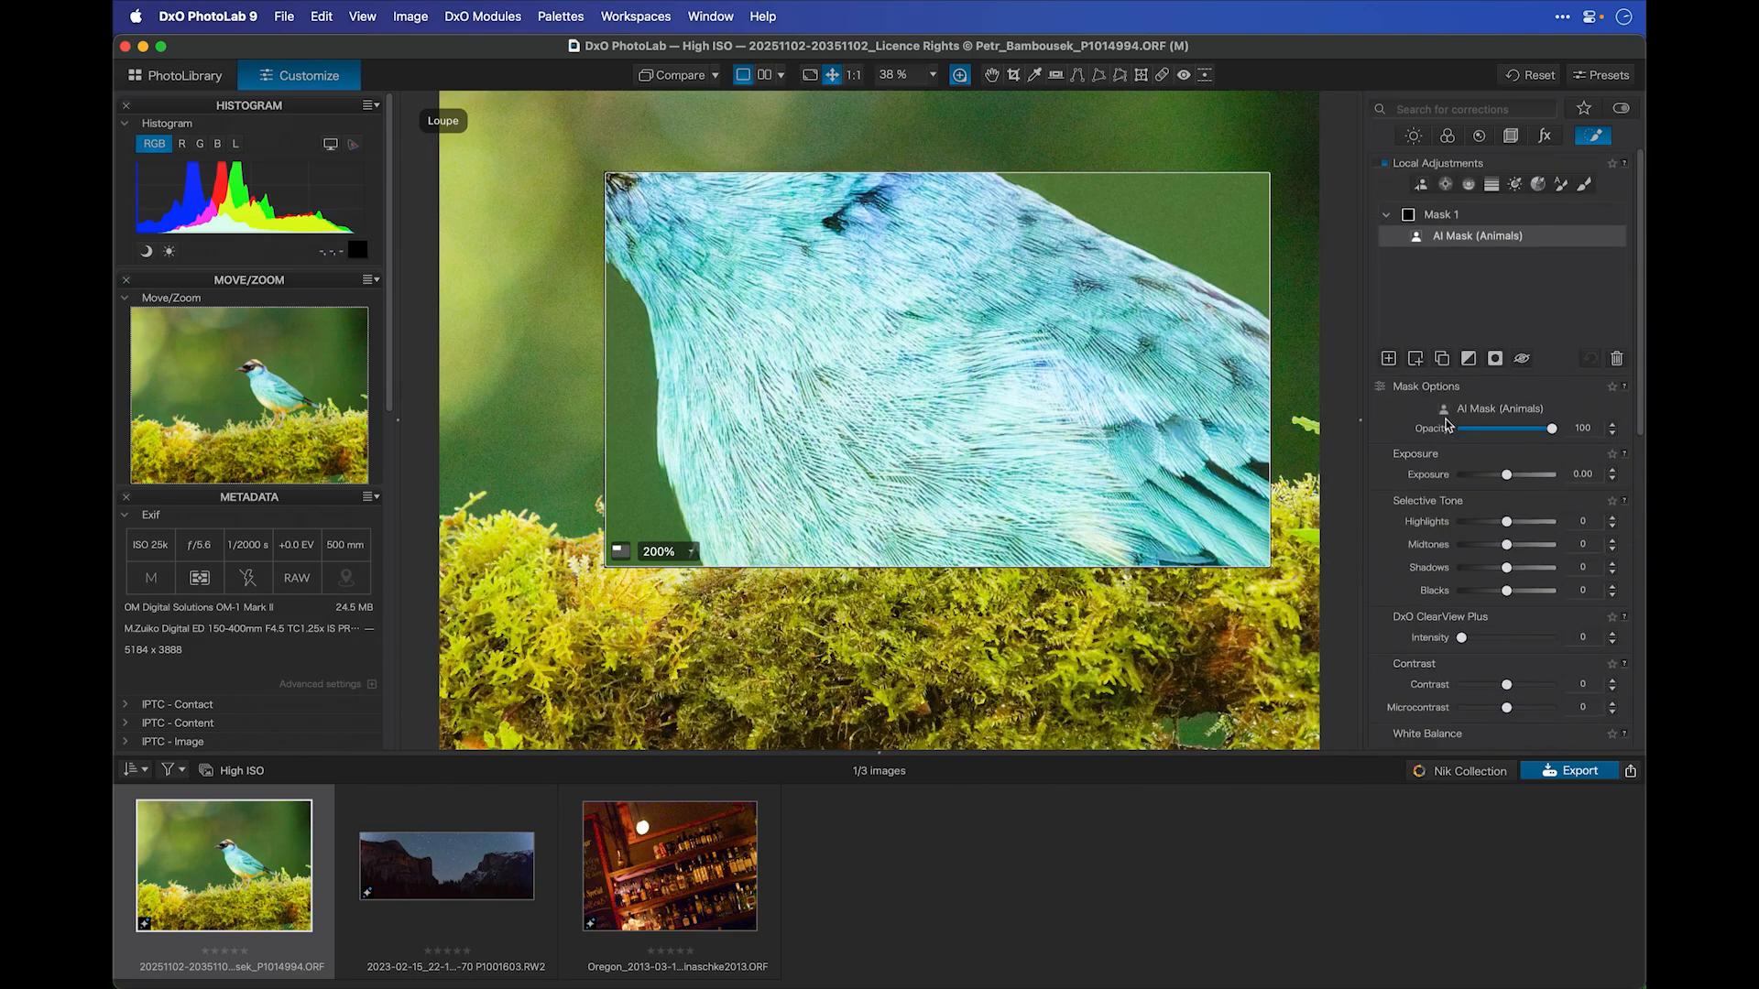
{"action": "left_click", "coordinate": [1386, 163]}
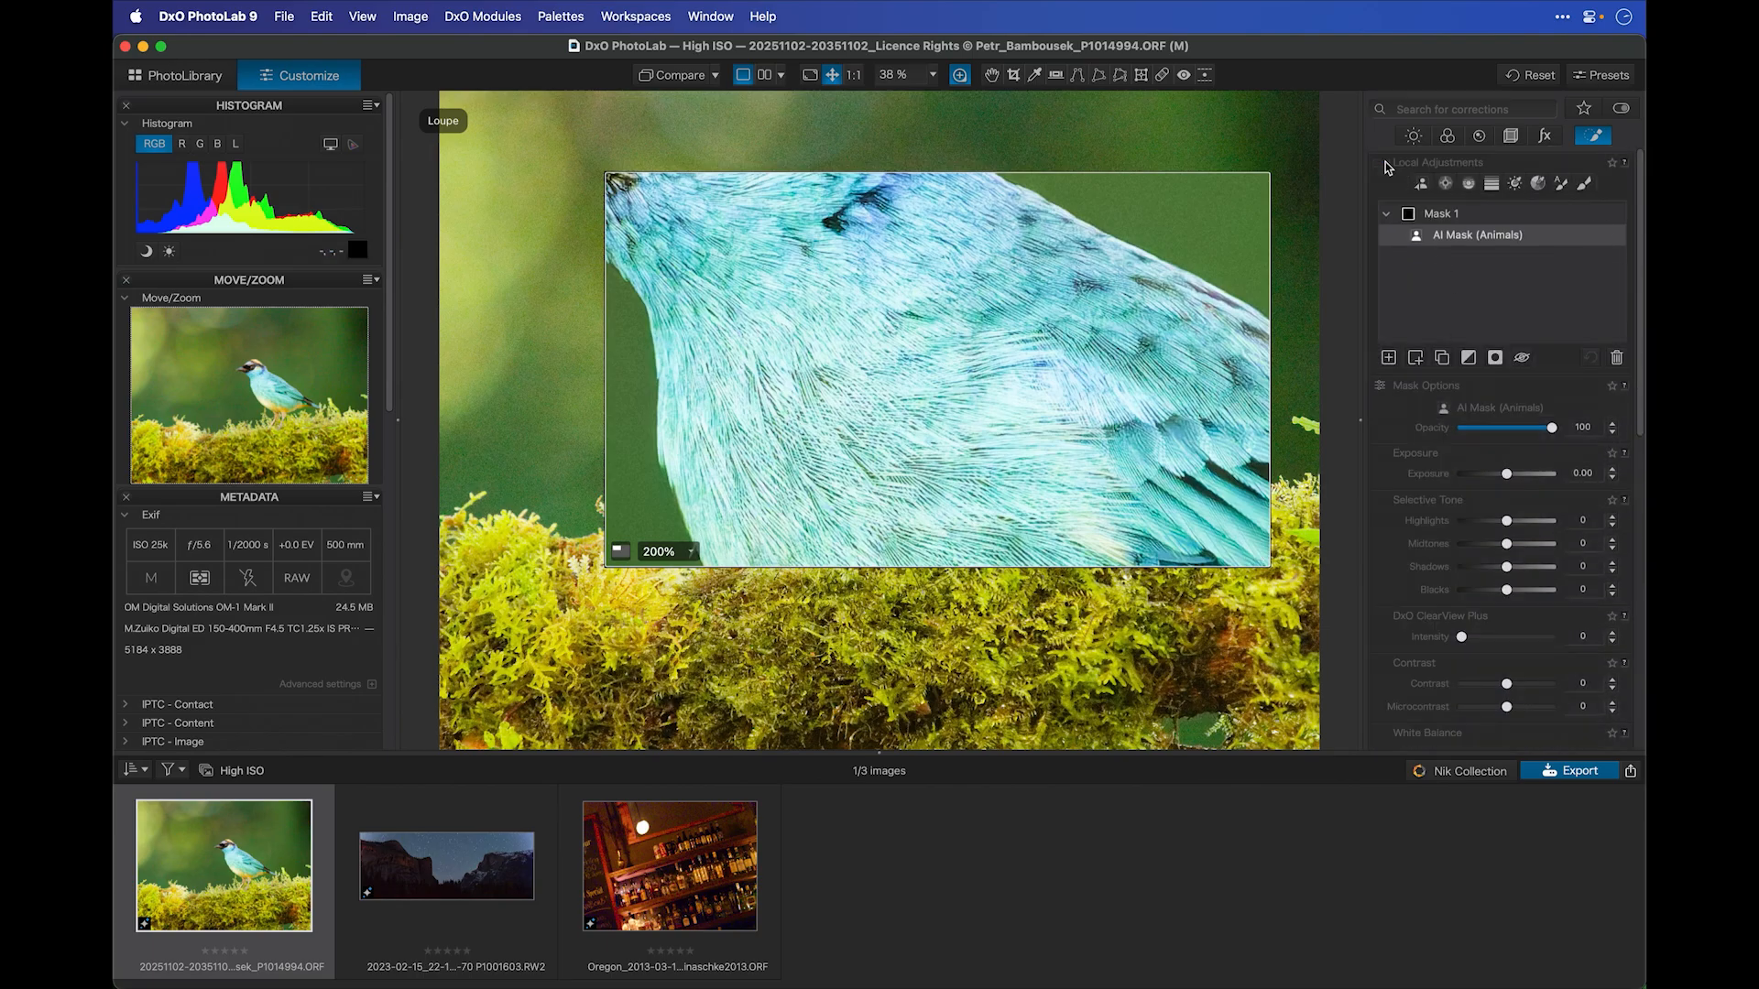
{"action": "left_click", "coordinate": [1386, 165]}
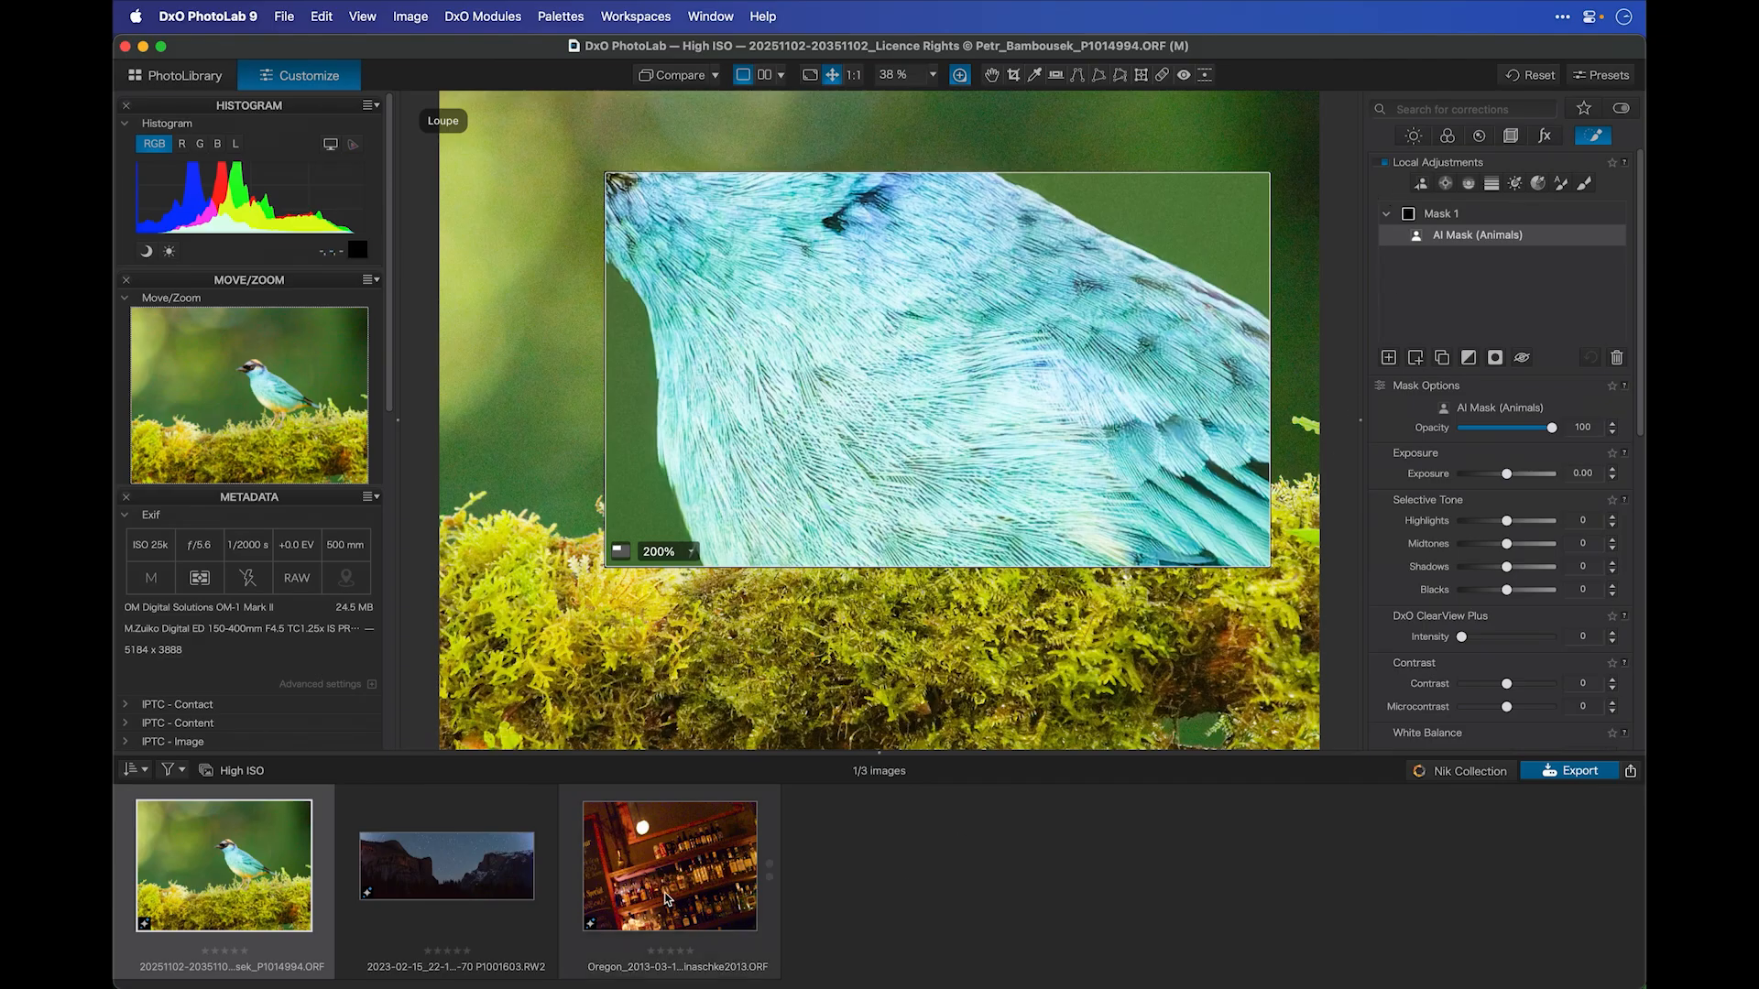
Reopen the bar photo and create an AI mask on the Espolòn bottle on the middle shelf.
{"action": "left_click", "coordinate": [666, 899]}
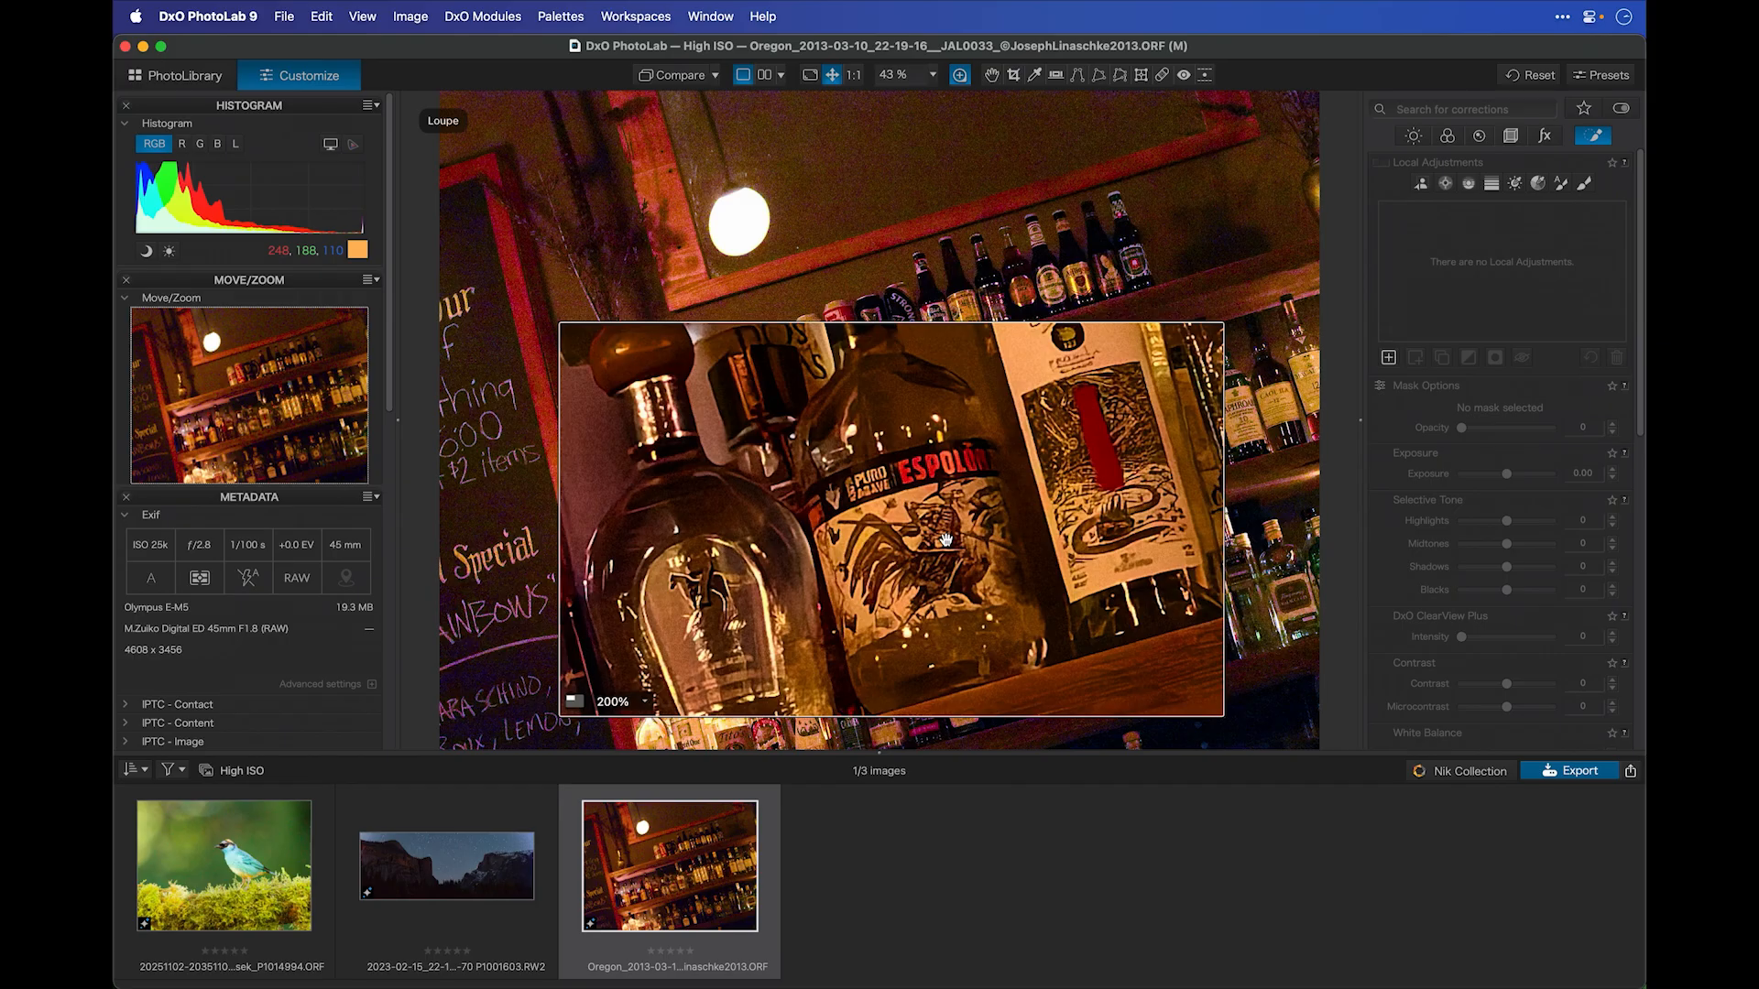
{"action": "left_click", "coordinate": [991, 75]}
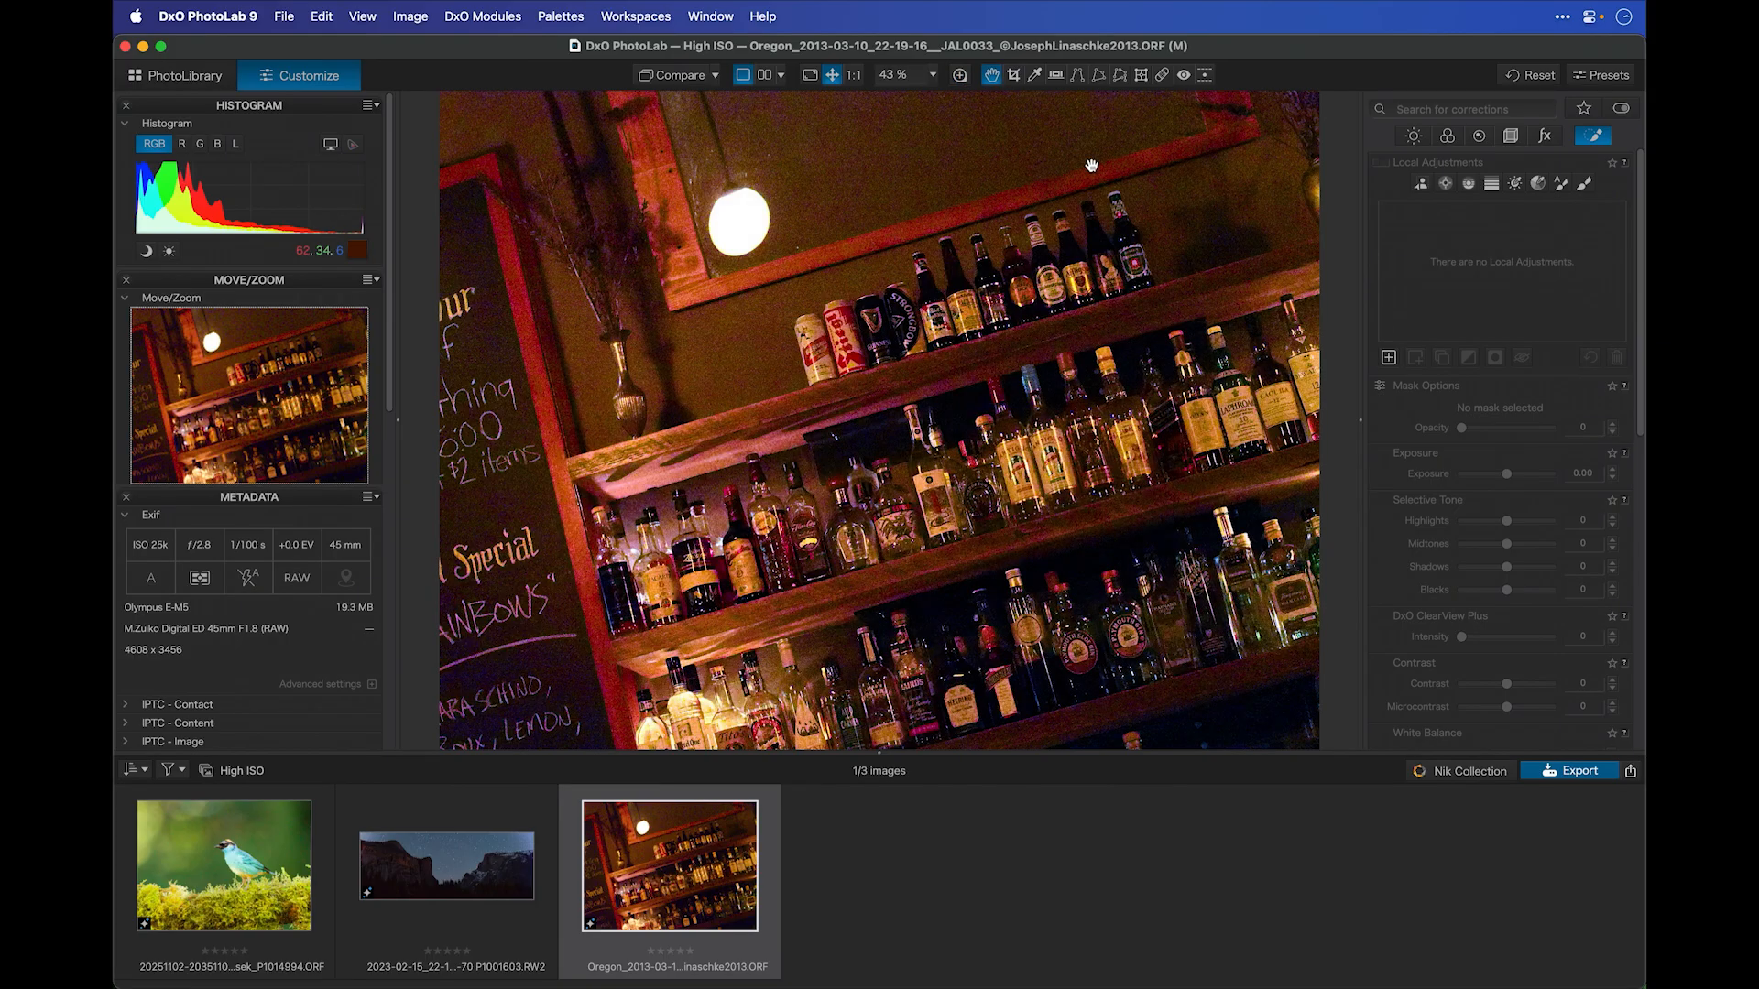
{"action": "left_click", "coordinate": [1421, 183]}
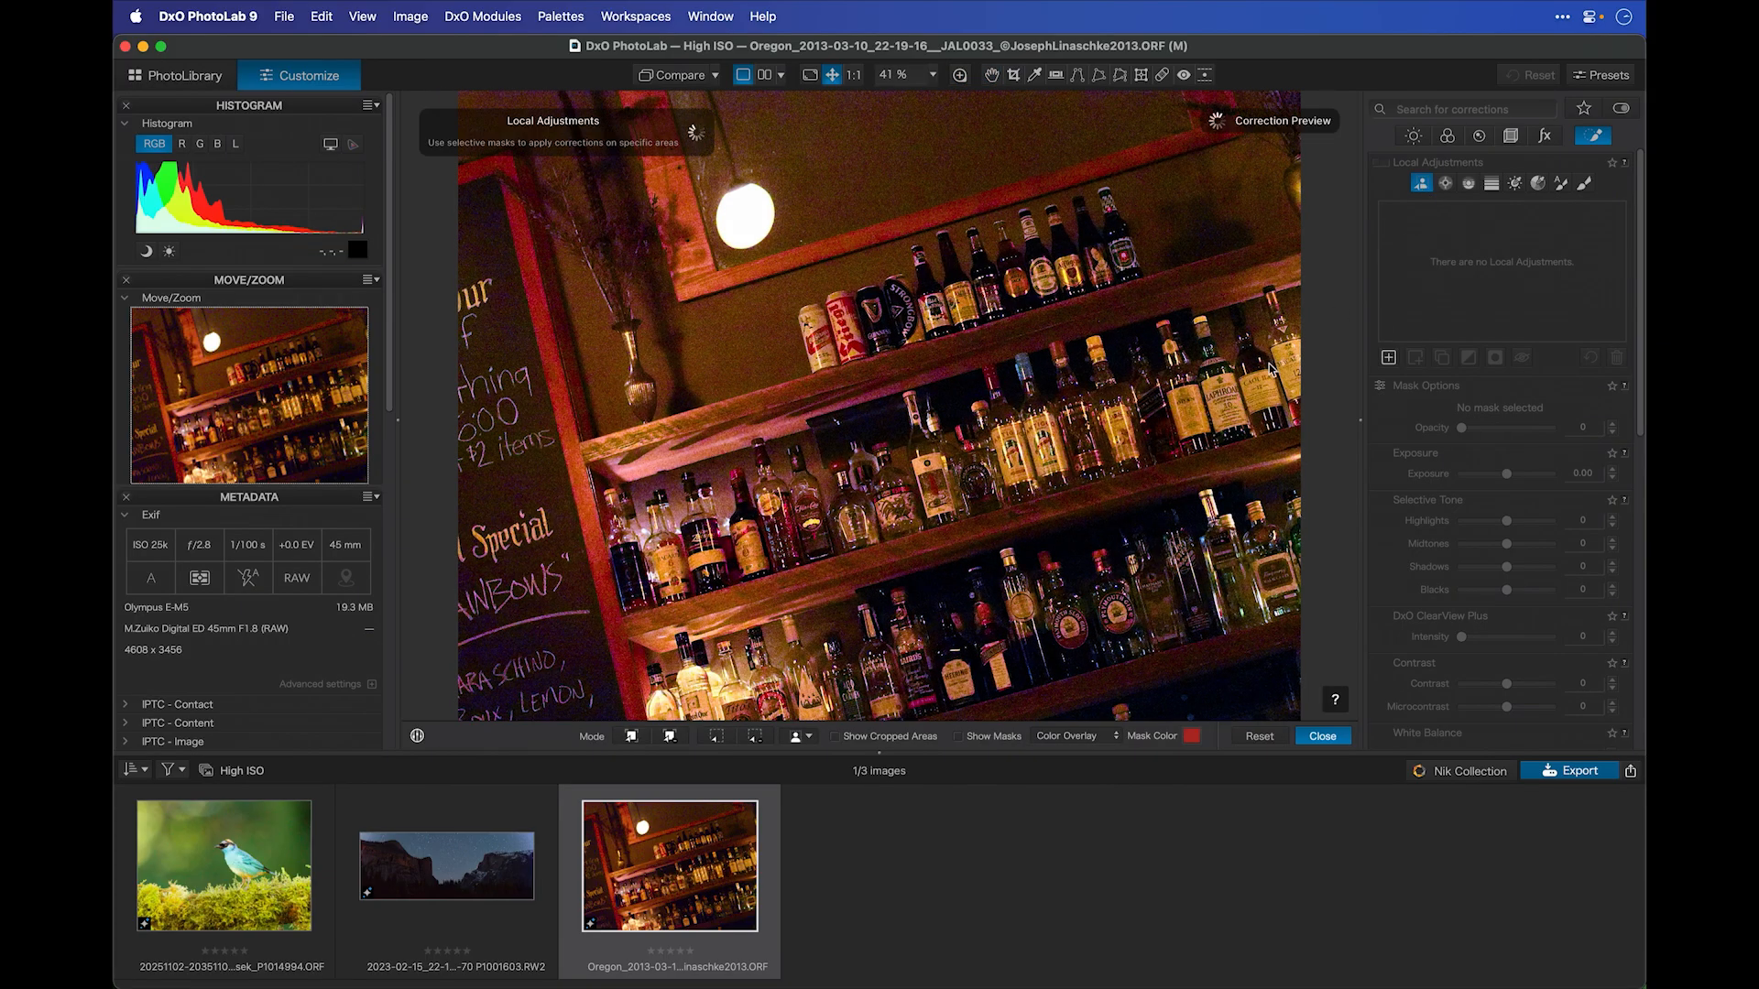
{"action": "left_click", "coordinate": [898, 514]}
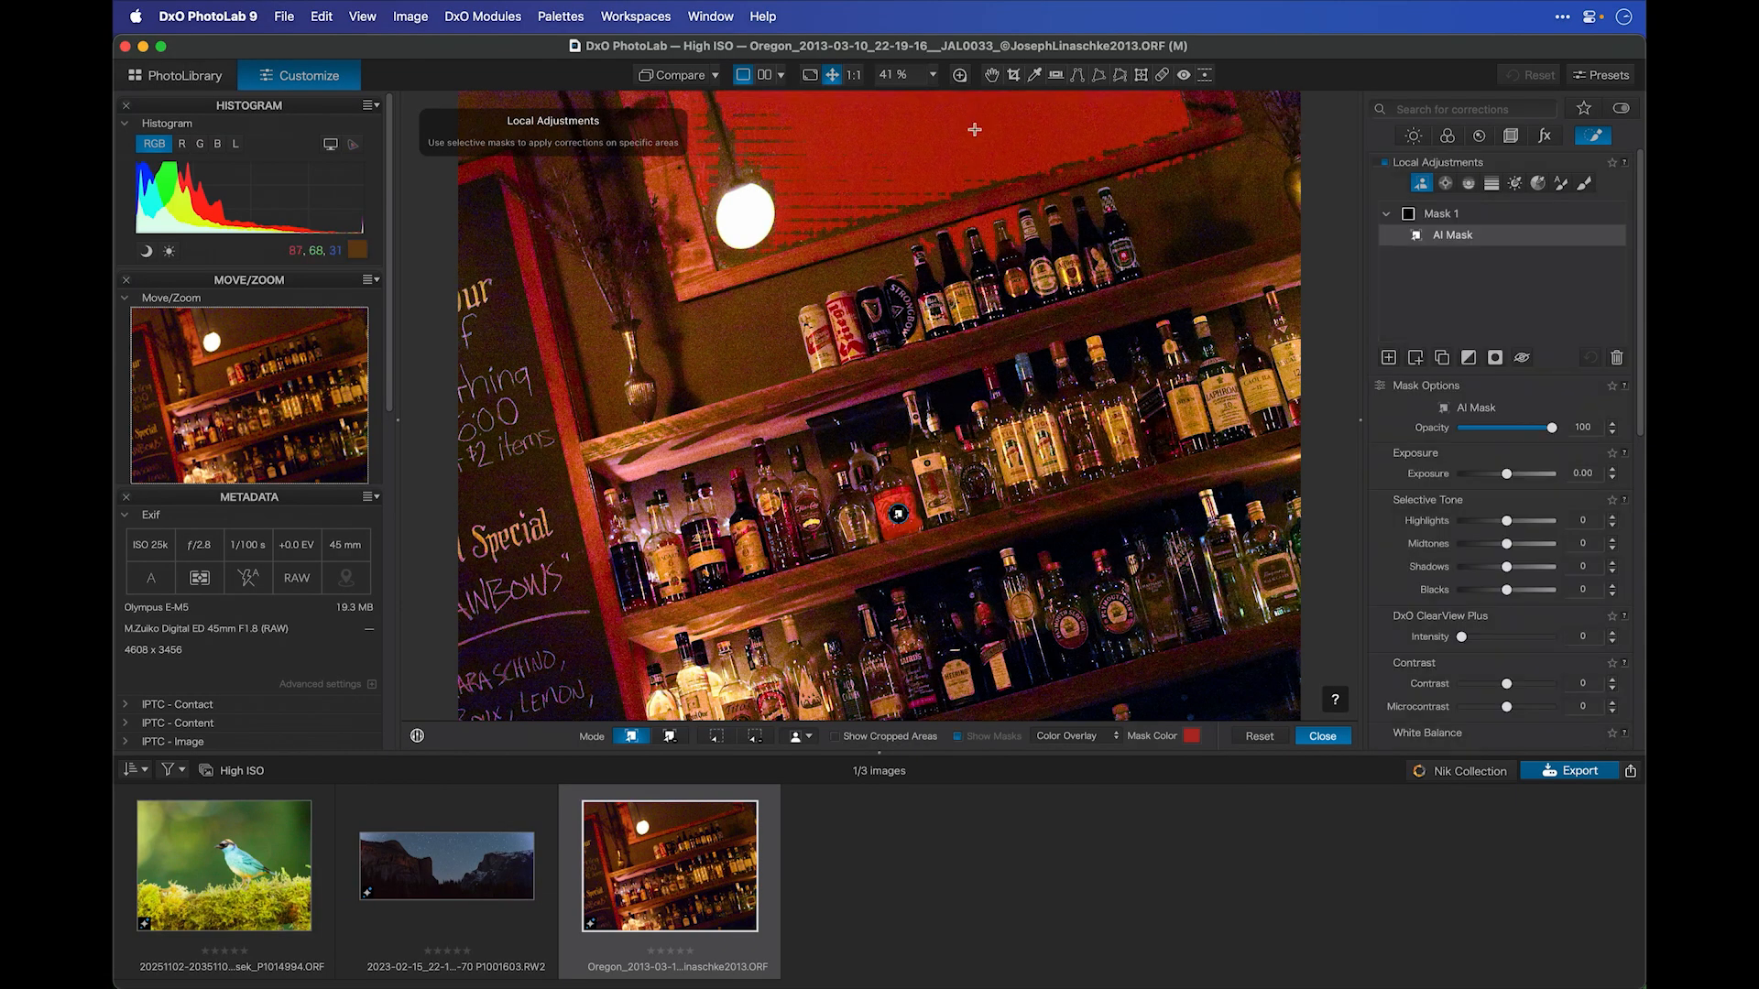
Raise the bottle mask's local denoising Force details to its maximum while viewing the label in the Loupe.
{"action": "left_click", "coordinate": [959, 75]}
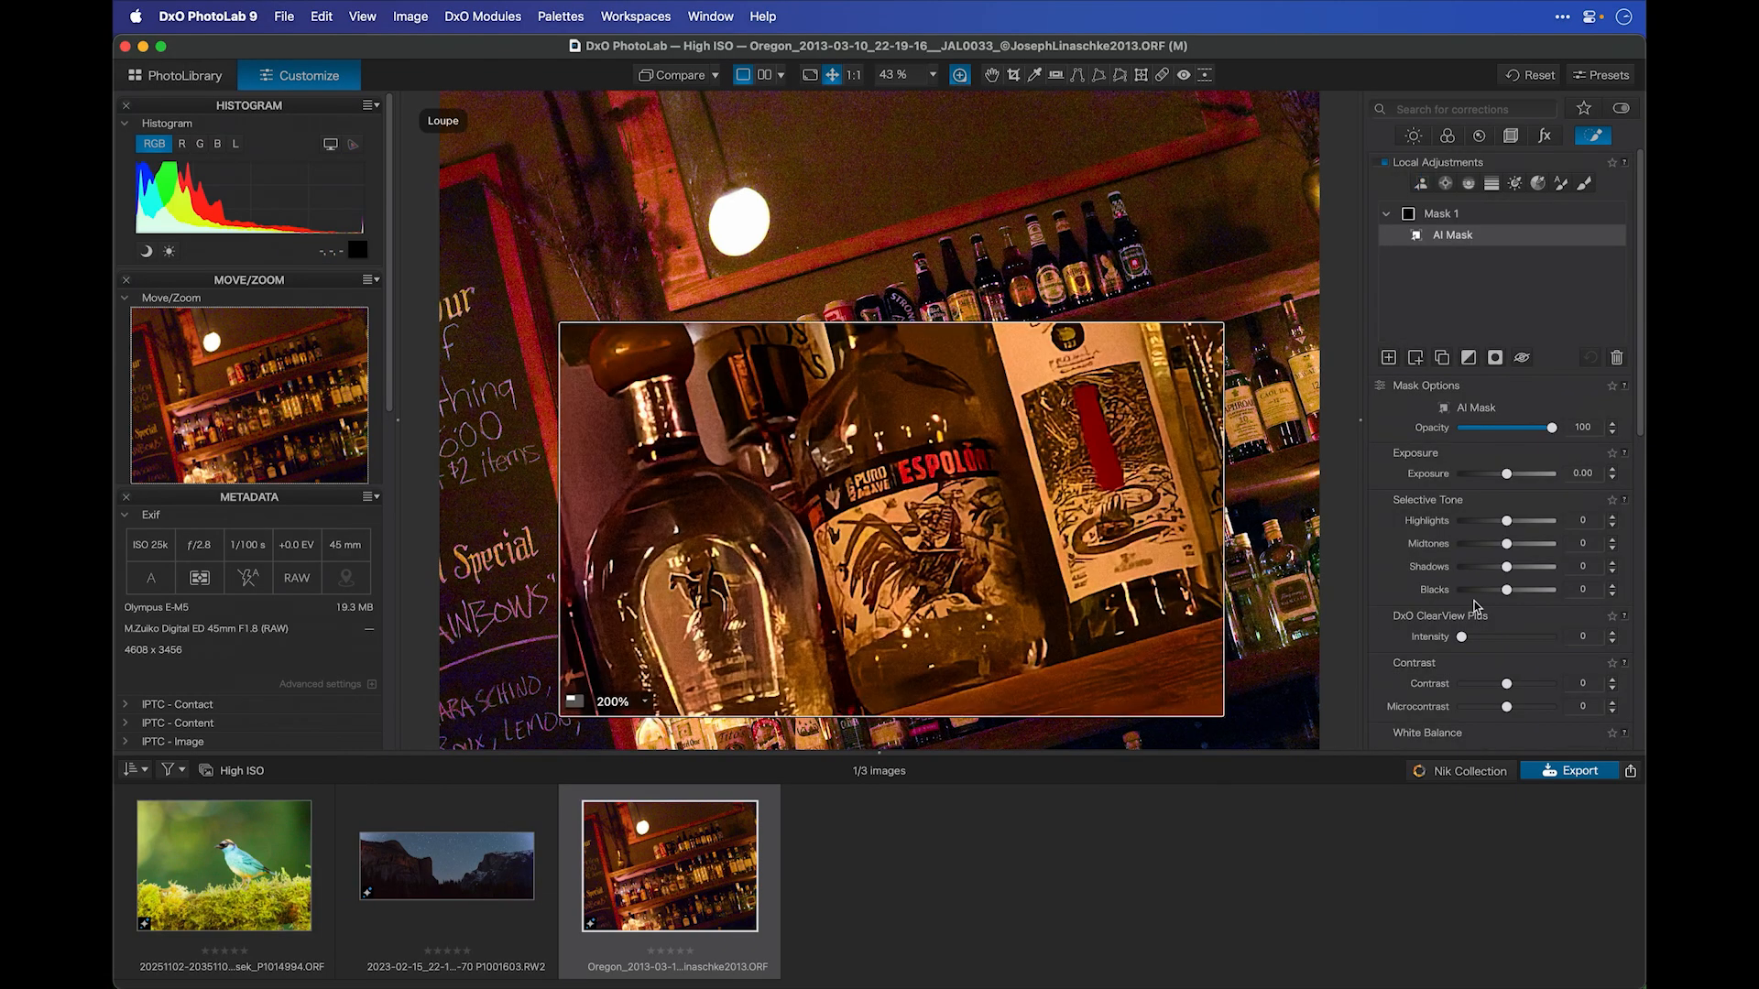
{"action": "scroll", "coordinate": [1475, 601], "scroll_direction": "down", "scroll_amount": 10}
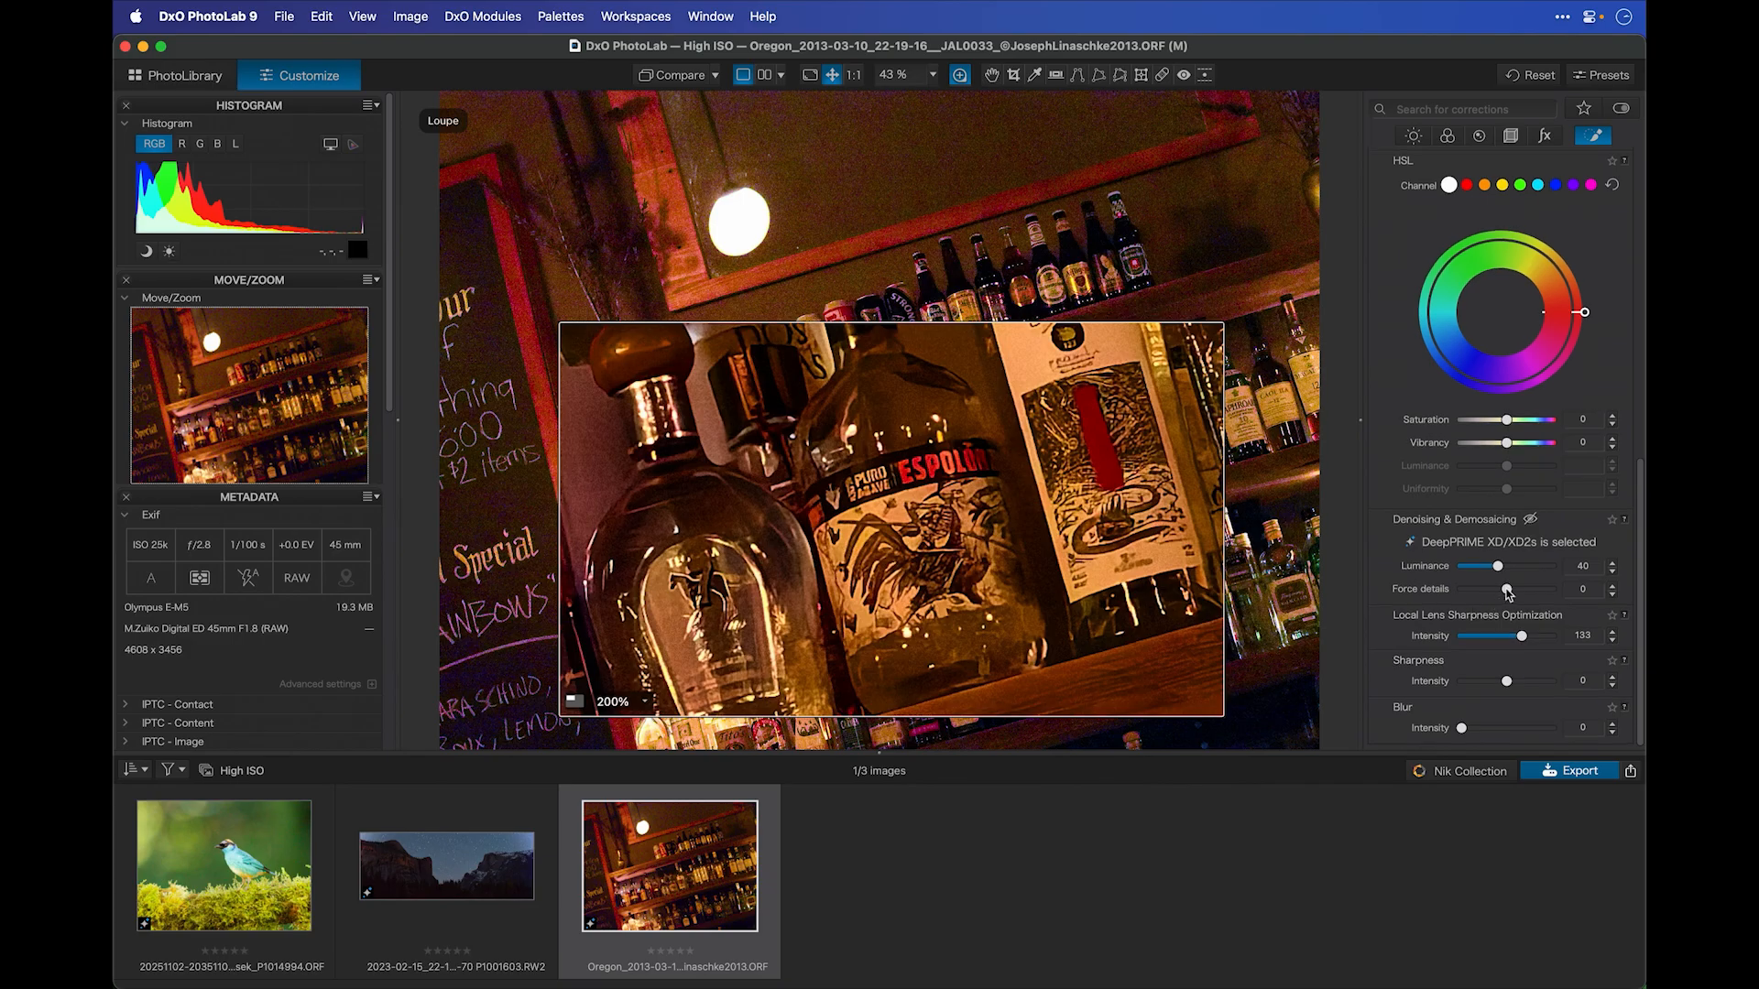
{"action": "left_click_drag", "start_coordinate": [1510, 593], "coordinate": [1568, 597]}
Switch off the bar photo's local adjustments to compare the bottle label's detail without them.
{"action": "scroll", "coordinate": [1497, 438], "scroll_direction": "up", "scroll_amount": 10}
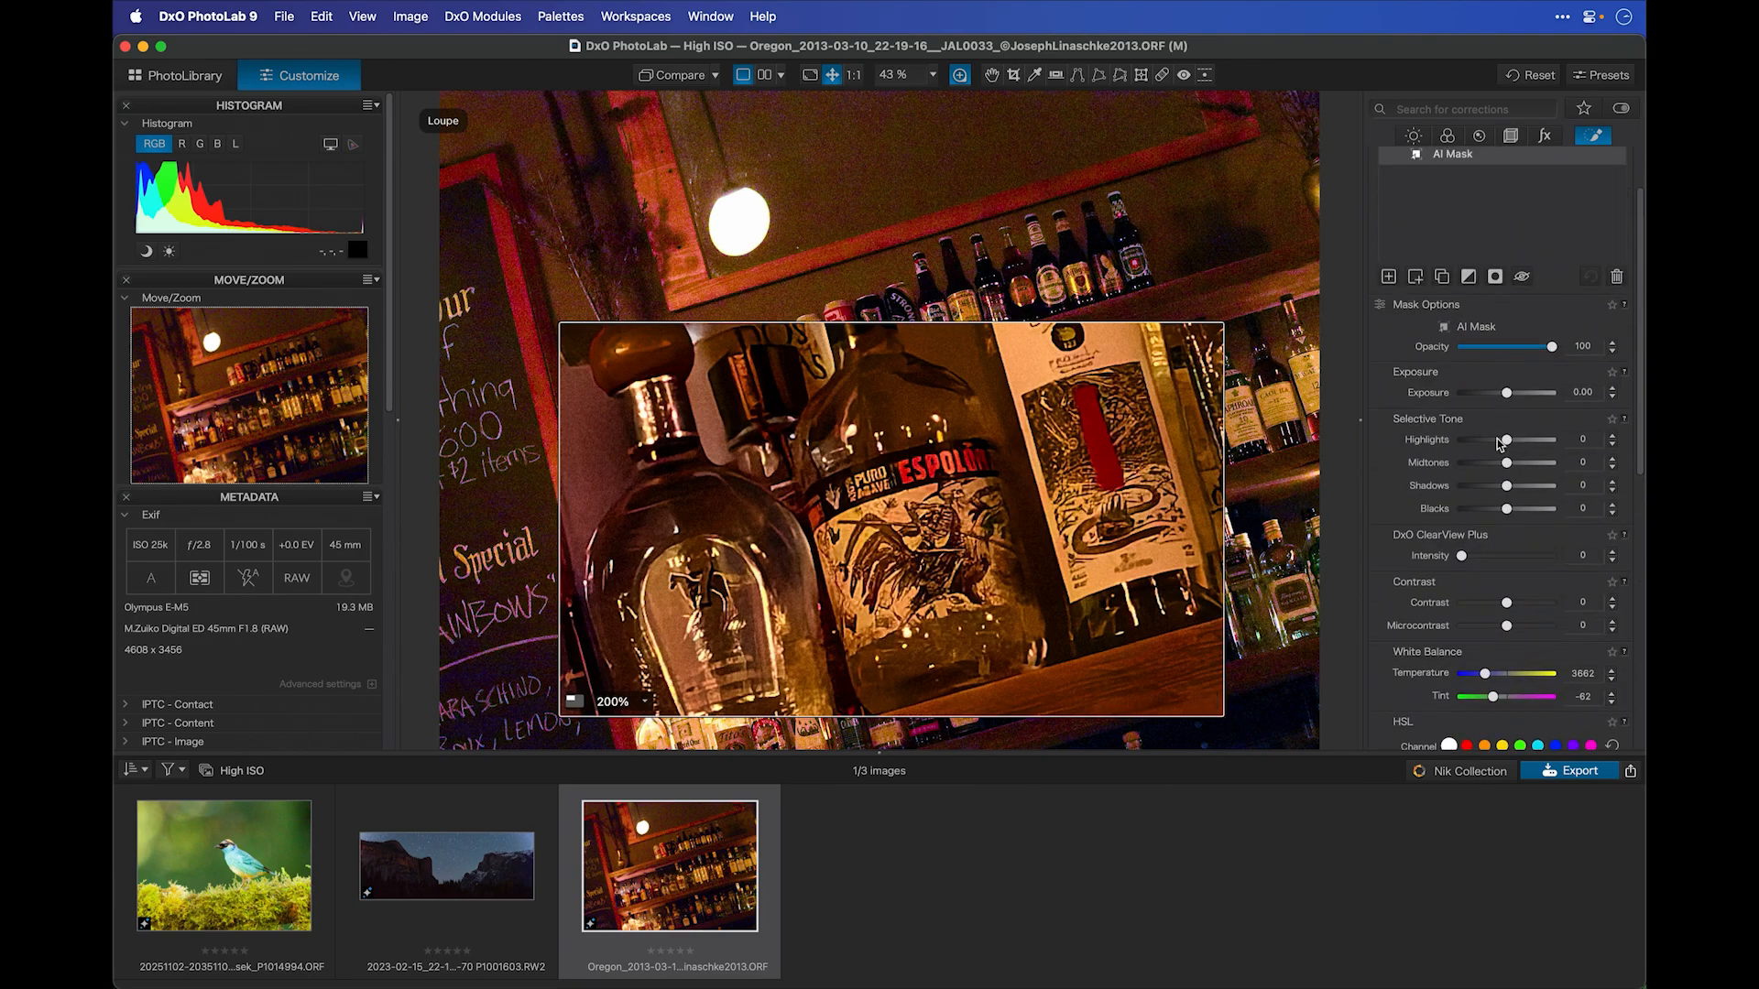
{"action": "left_click", "coordinate": [1384, 163]}
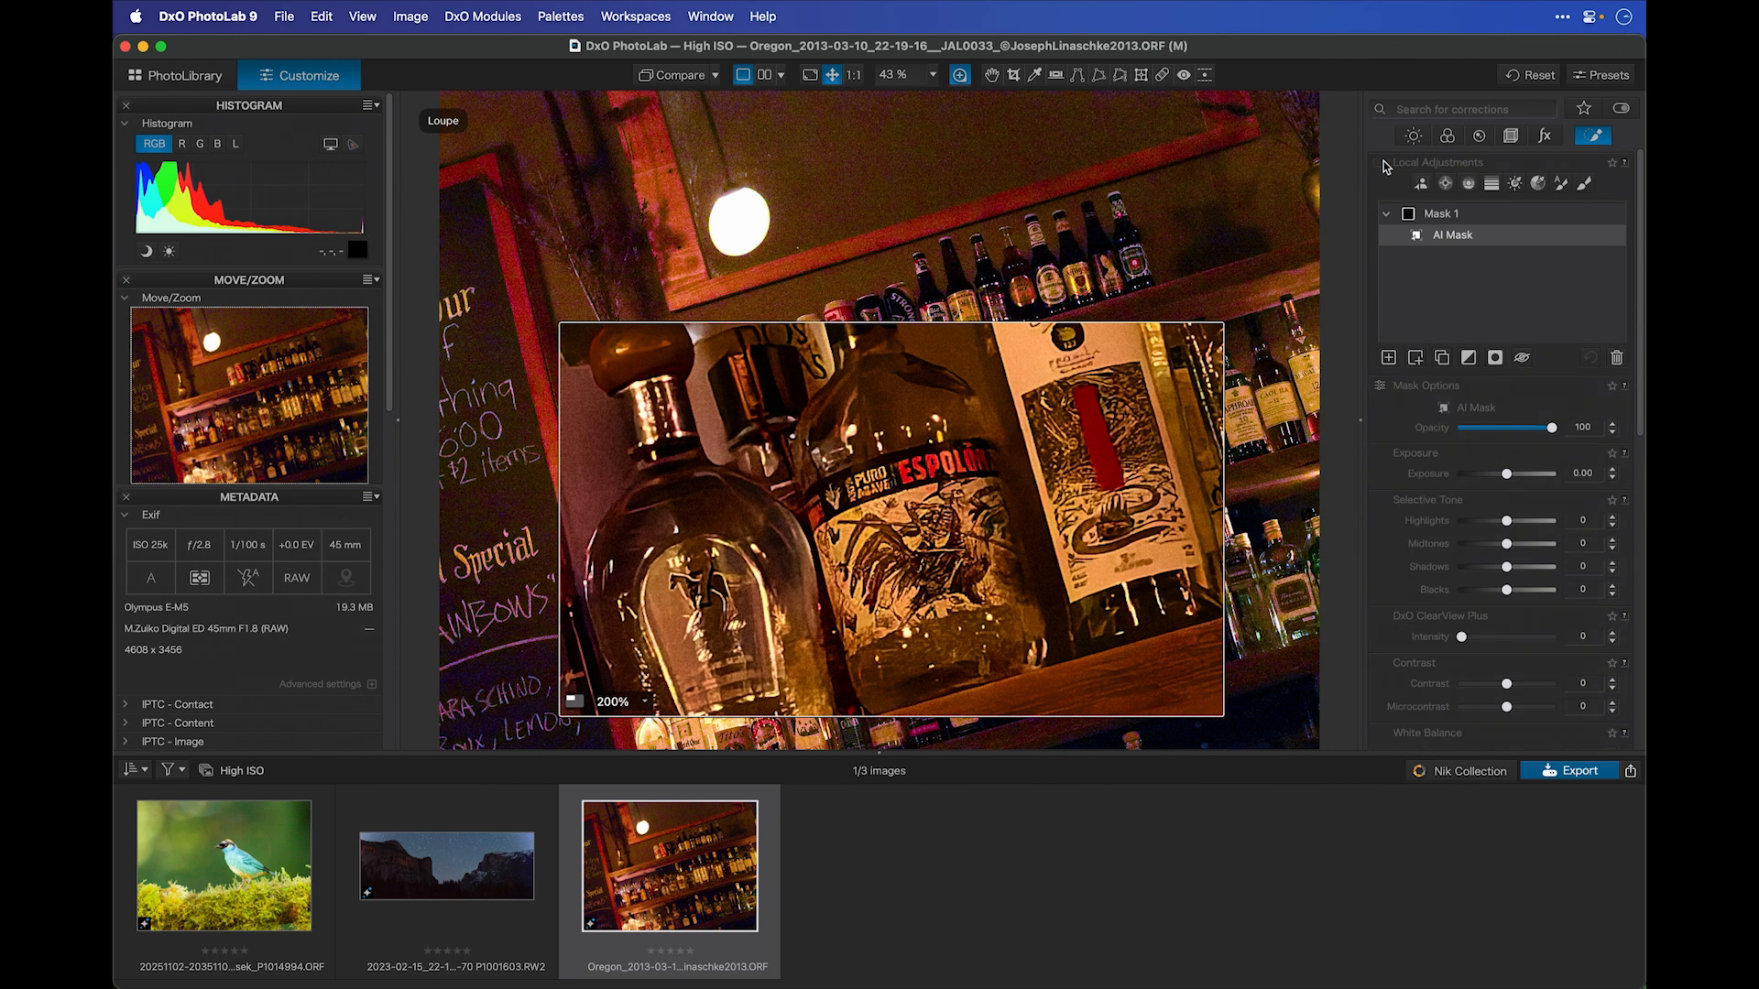